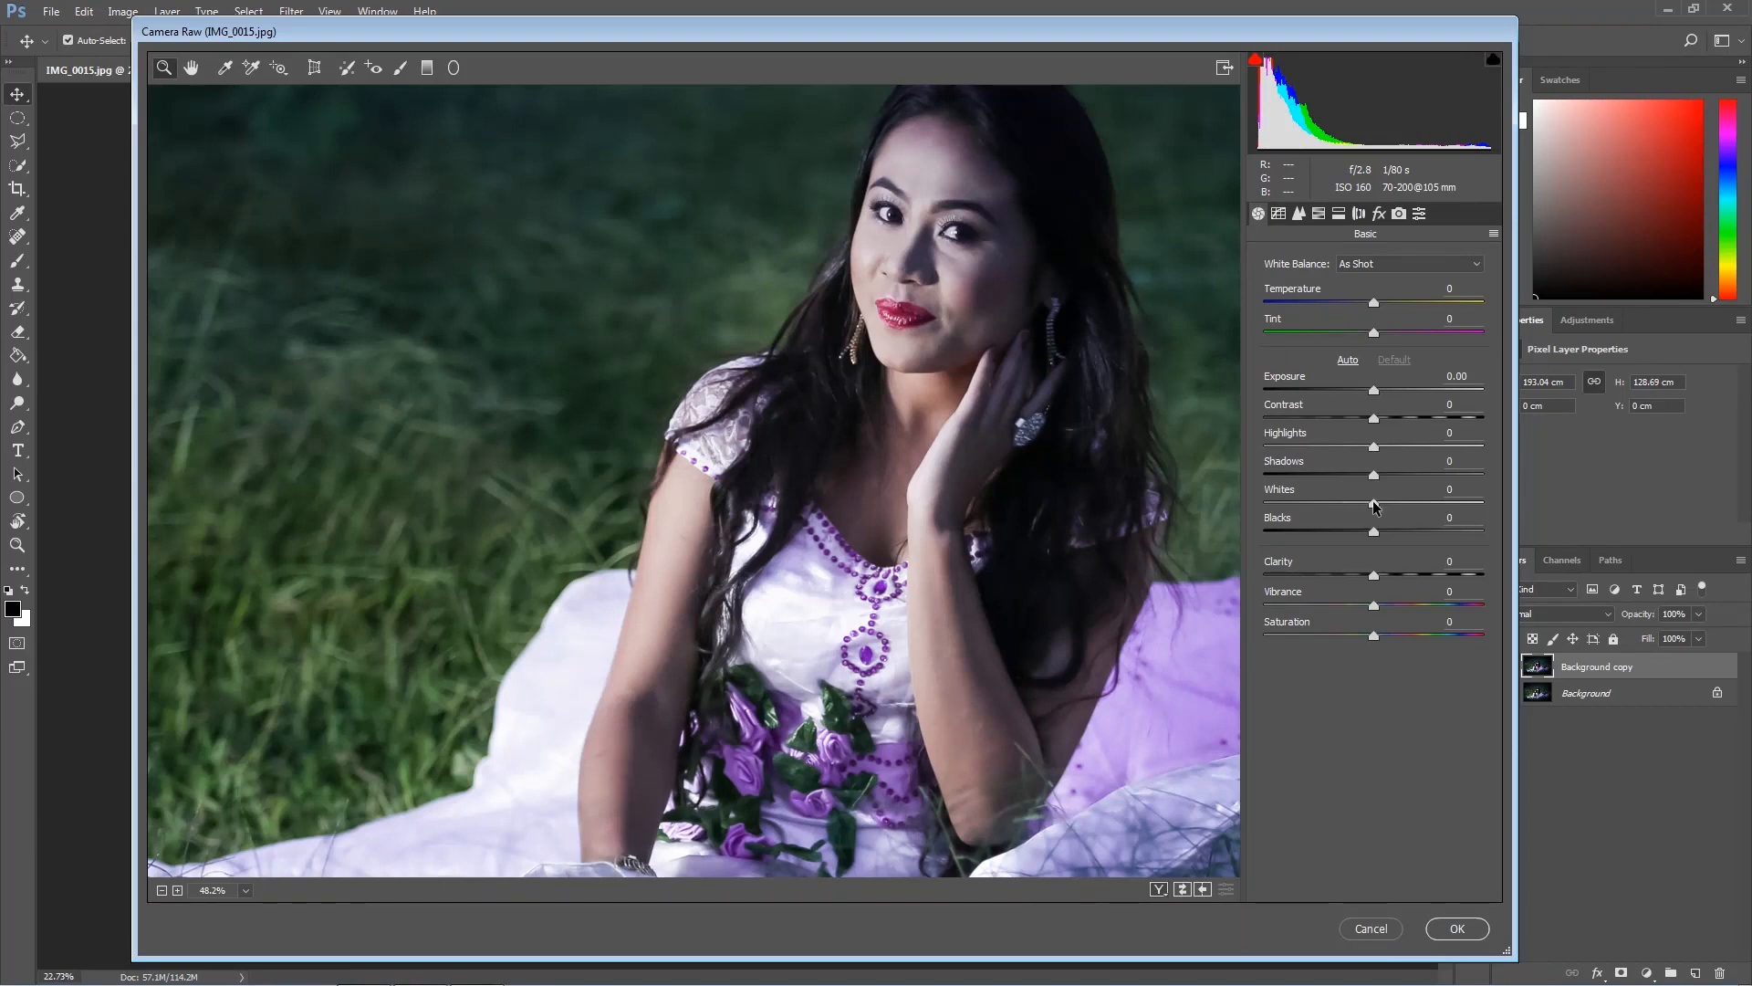
Lower the photo's Whites to -46 and Highlights to -27, and cool the Temperature to -14
{"action": "left_click_drag", "start_coordinate": [1375, 507], "coordinate": [1322, 501]}
{"action": "left_click_drag", "start_coordinate": [1373, 447], "coordinate": [1345, 447]}
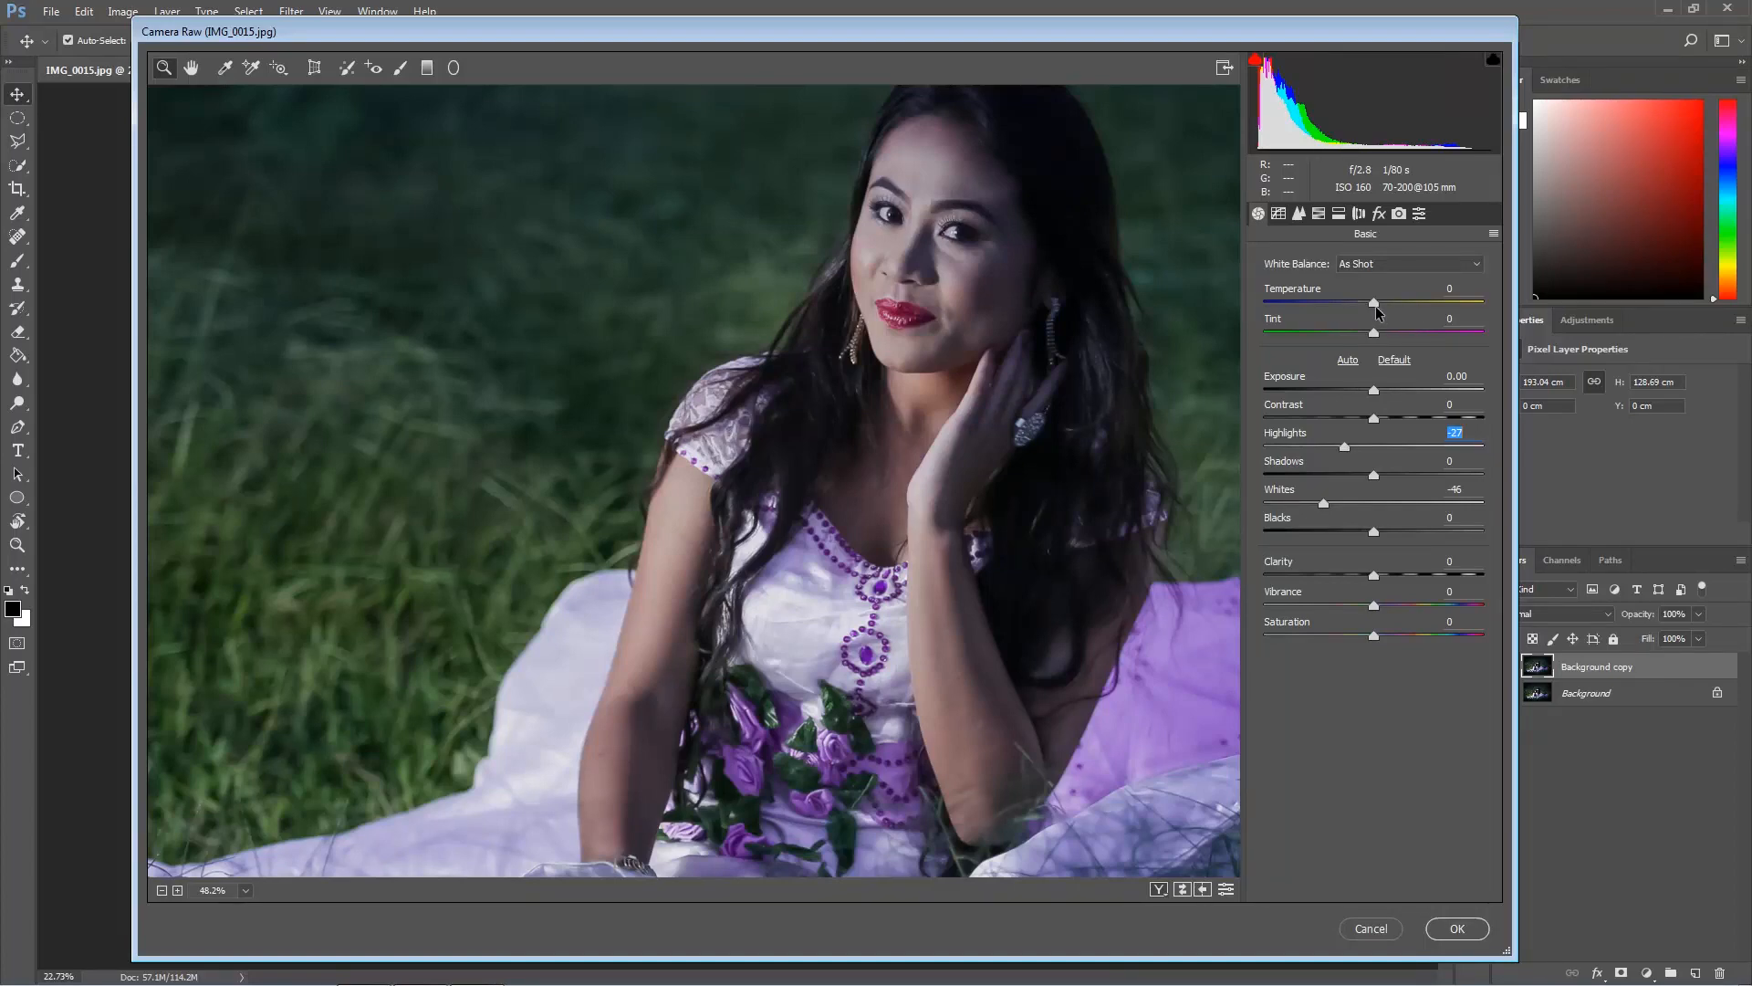
{"action": "left_click_drag", "start_coordinate": [1377, 303], "coordinate": [1360, 304]}
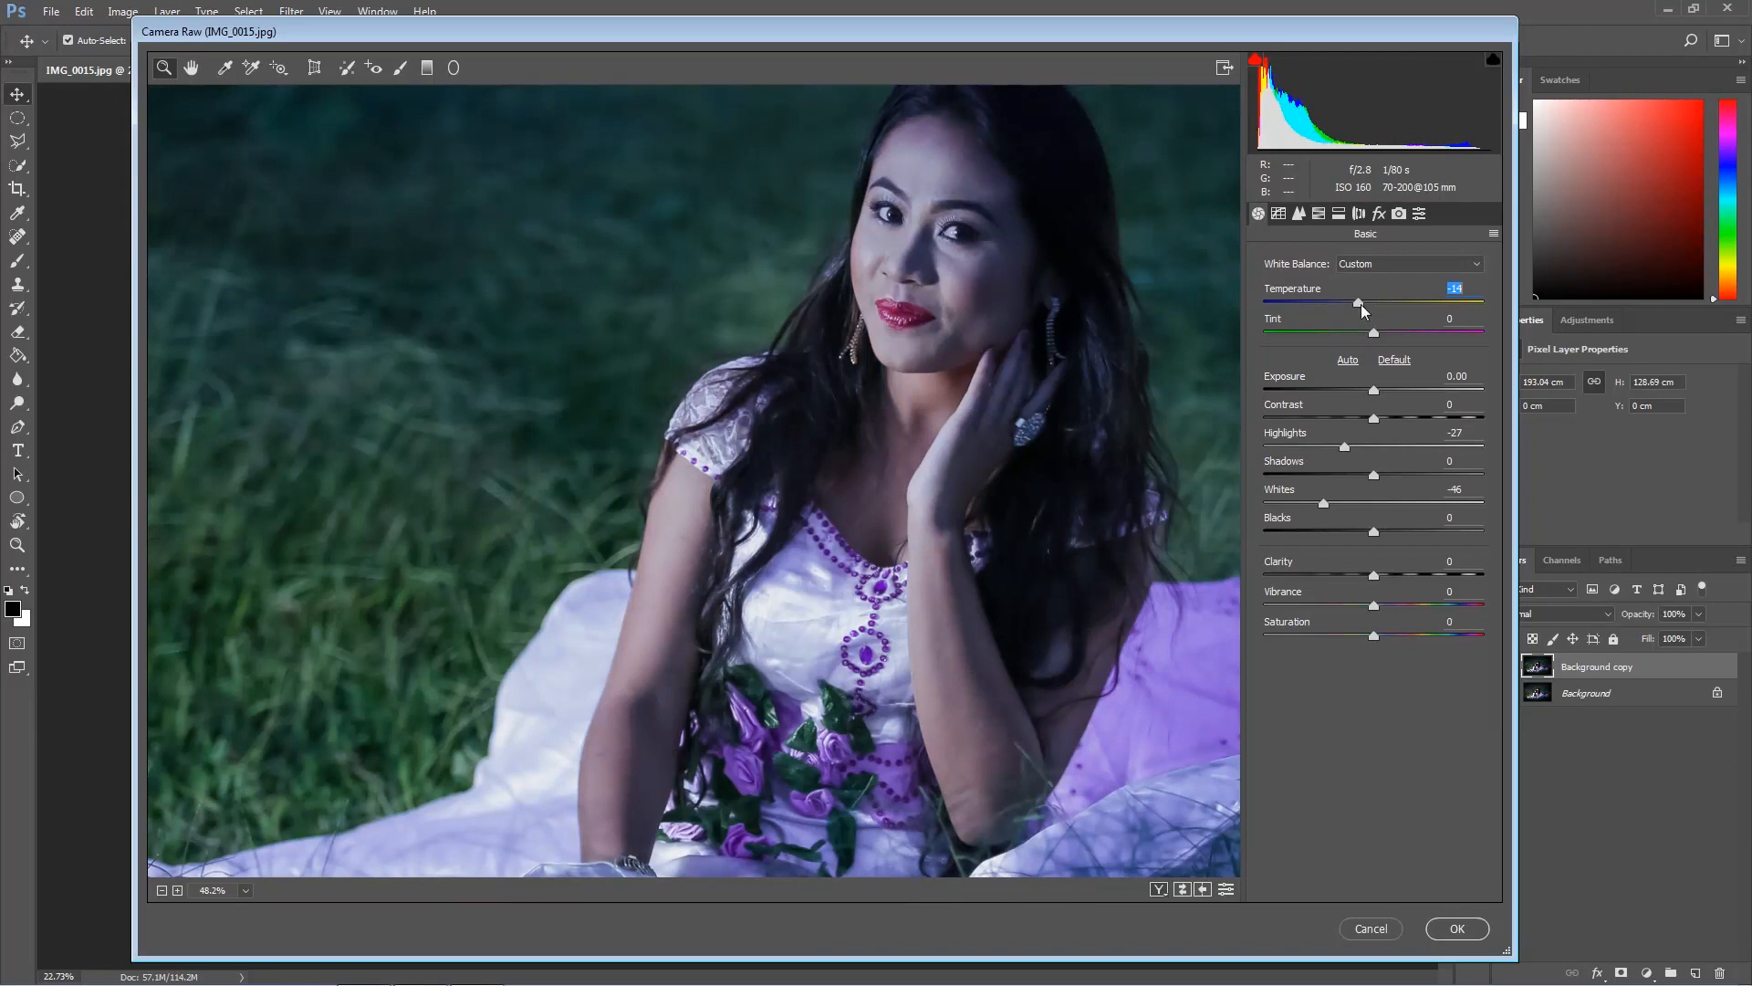
{"action": "key", "text": "ctrl+0"}
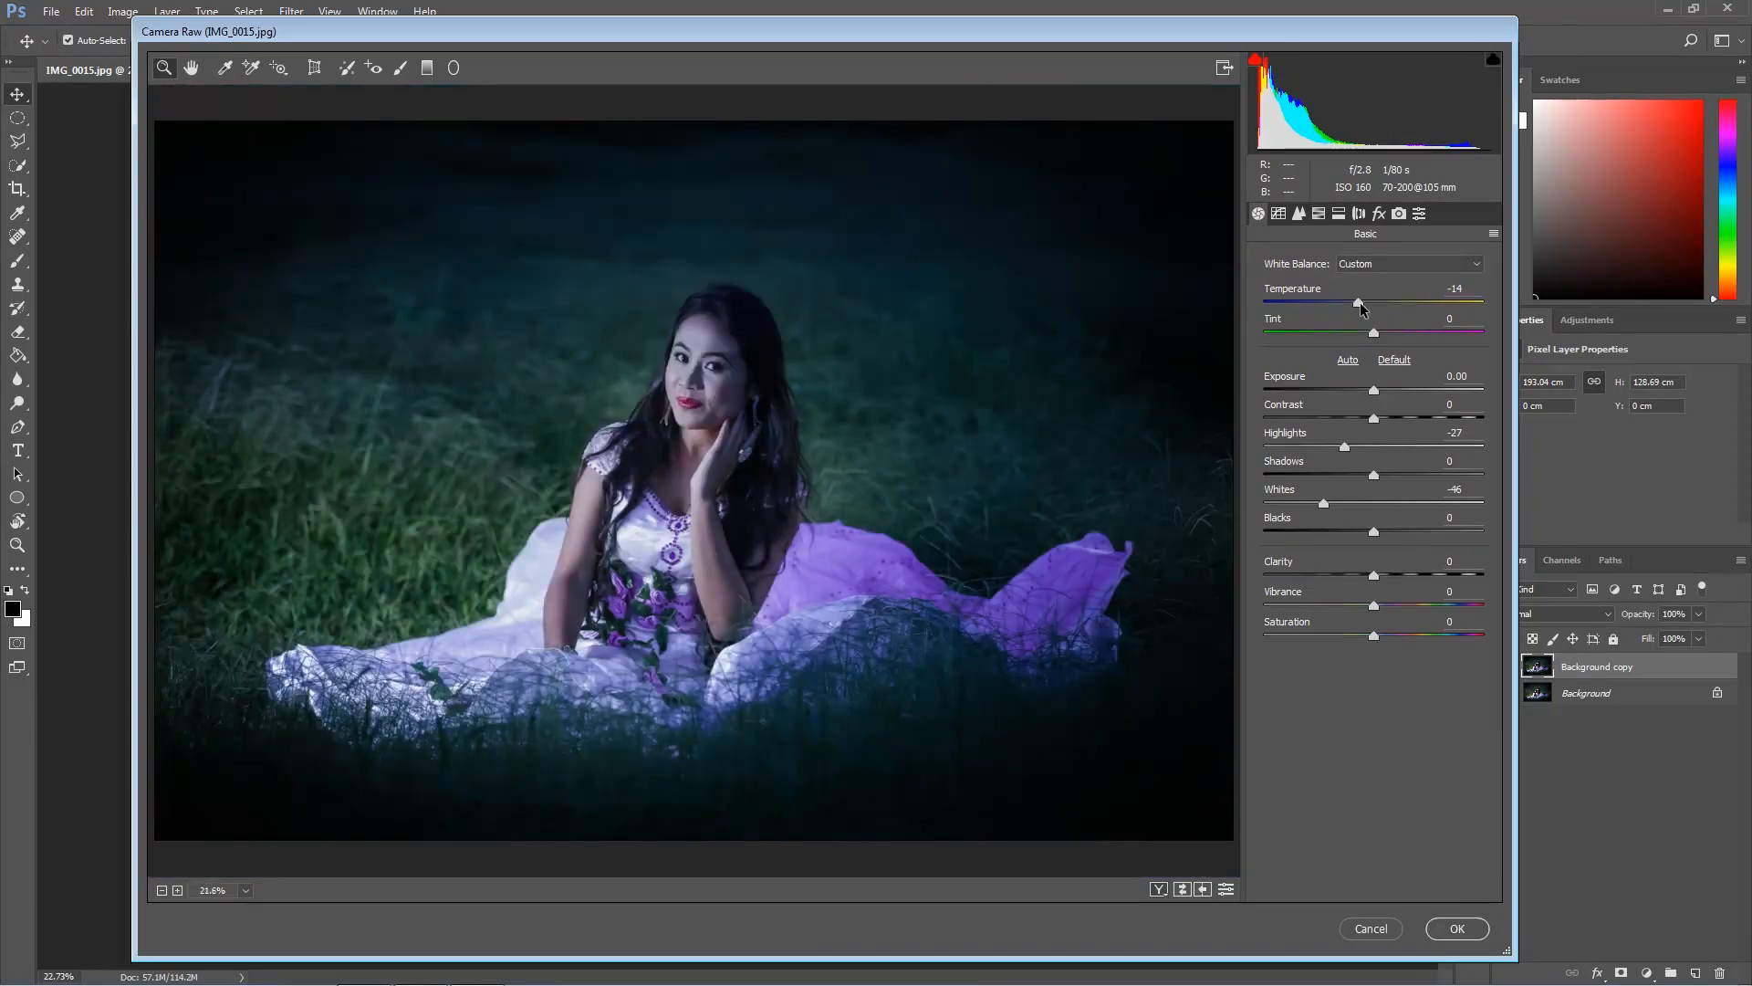
Raise the photo's Exposure to +0.55 and Clarity to +10, with the Temperature eased to -13
{"action": "left_click_drag", "start_coordinate": [1373, 391], "coordinate": [1385, 394]}
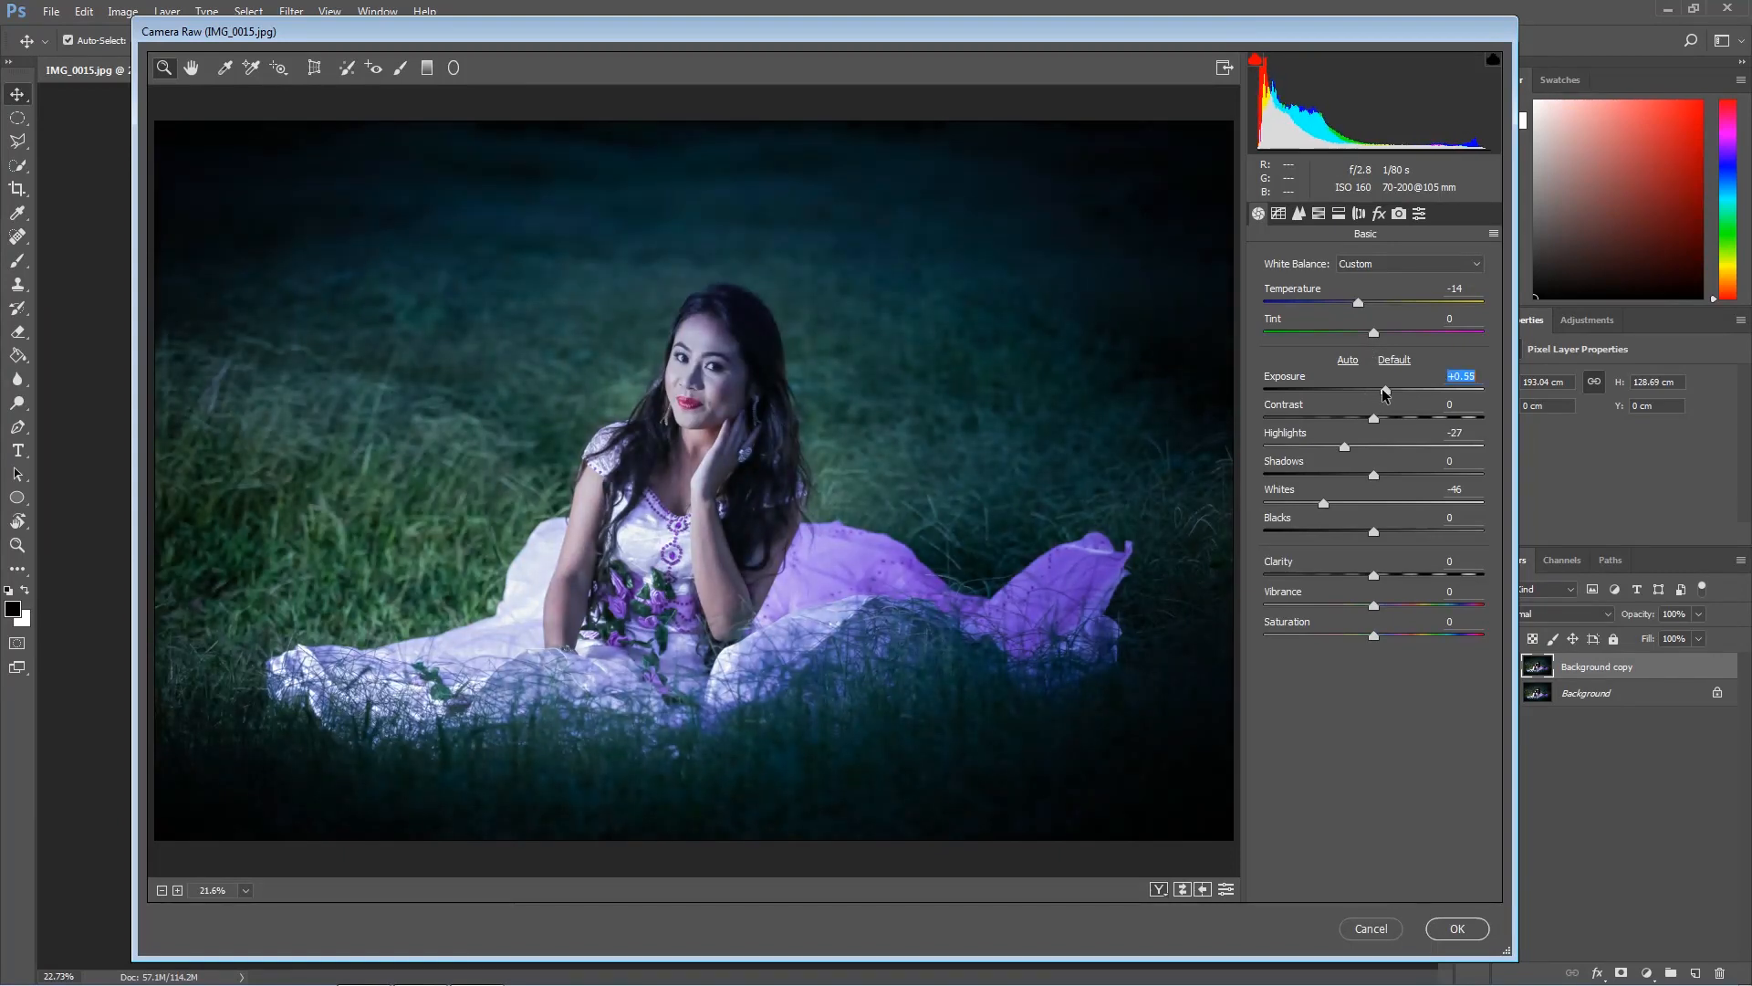
{"action": "left_click_drag", "start_coordinate": [1357, 303], "coordinate": [1360, 304]}
{"action": "left_click_drag", "start_coordinate": [1370, 576], "coordinate": [1383, 576]}
Adjust HSL saturation by sampling the dress and grass: Greens +55, Aquas -2, Blues -8 and Purples +18
{"action": "left_click", "coordinate": [1319, 214]}
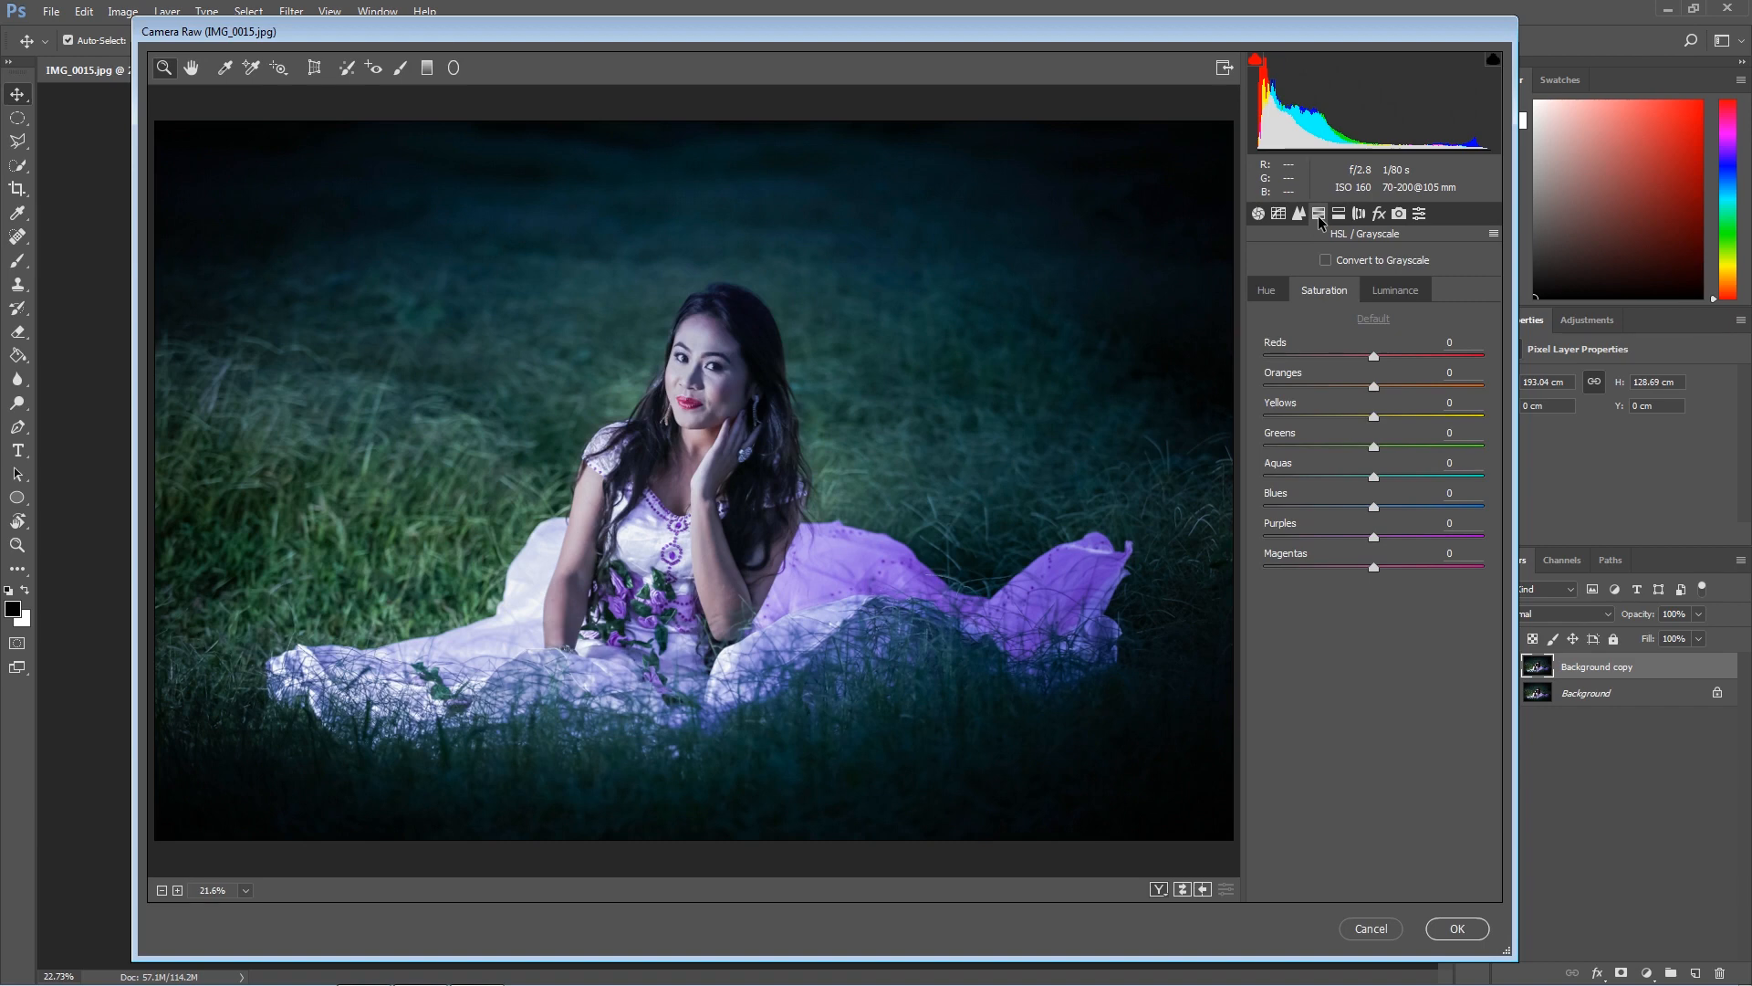
{"action": "left_click", "coordinate": [1267, 292]}
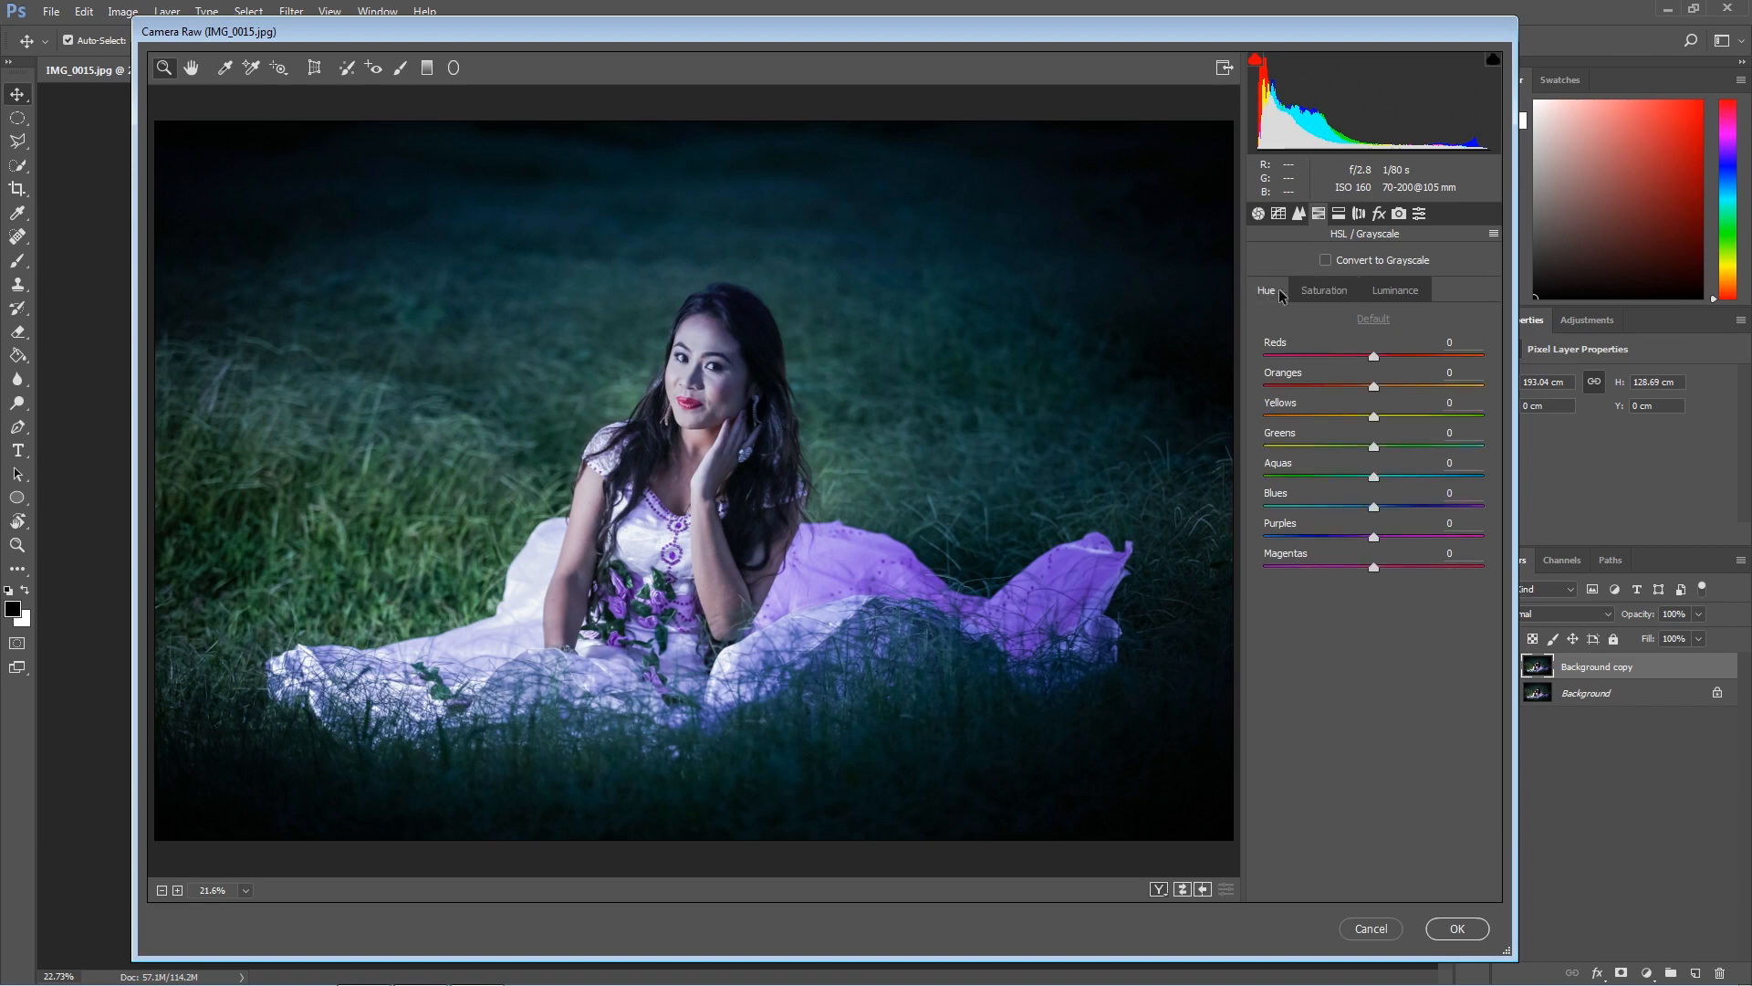
{"action": "left_click", "coordinate": [1334, 293]}
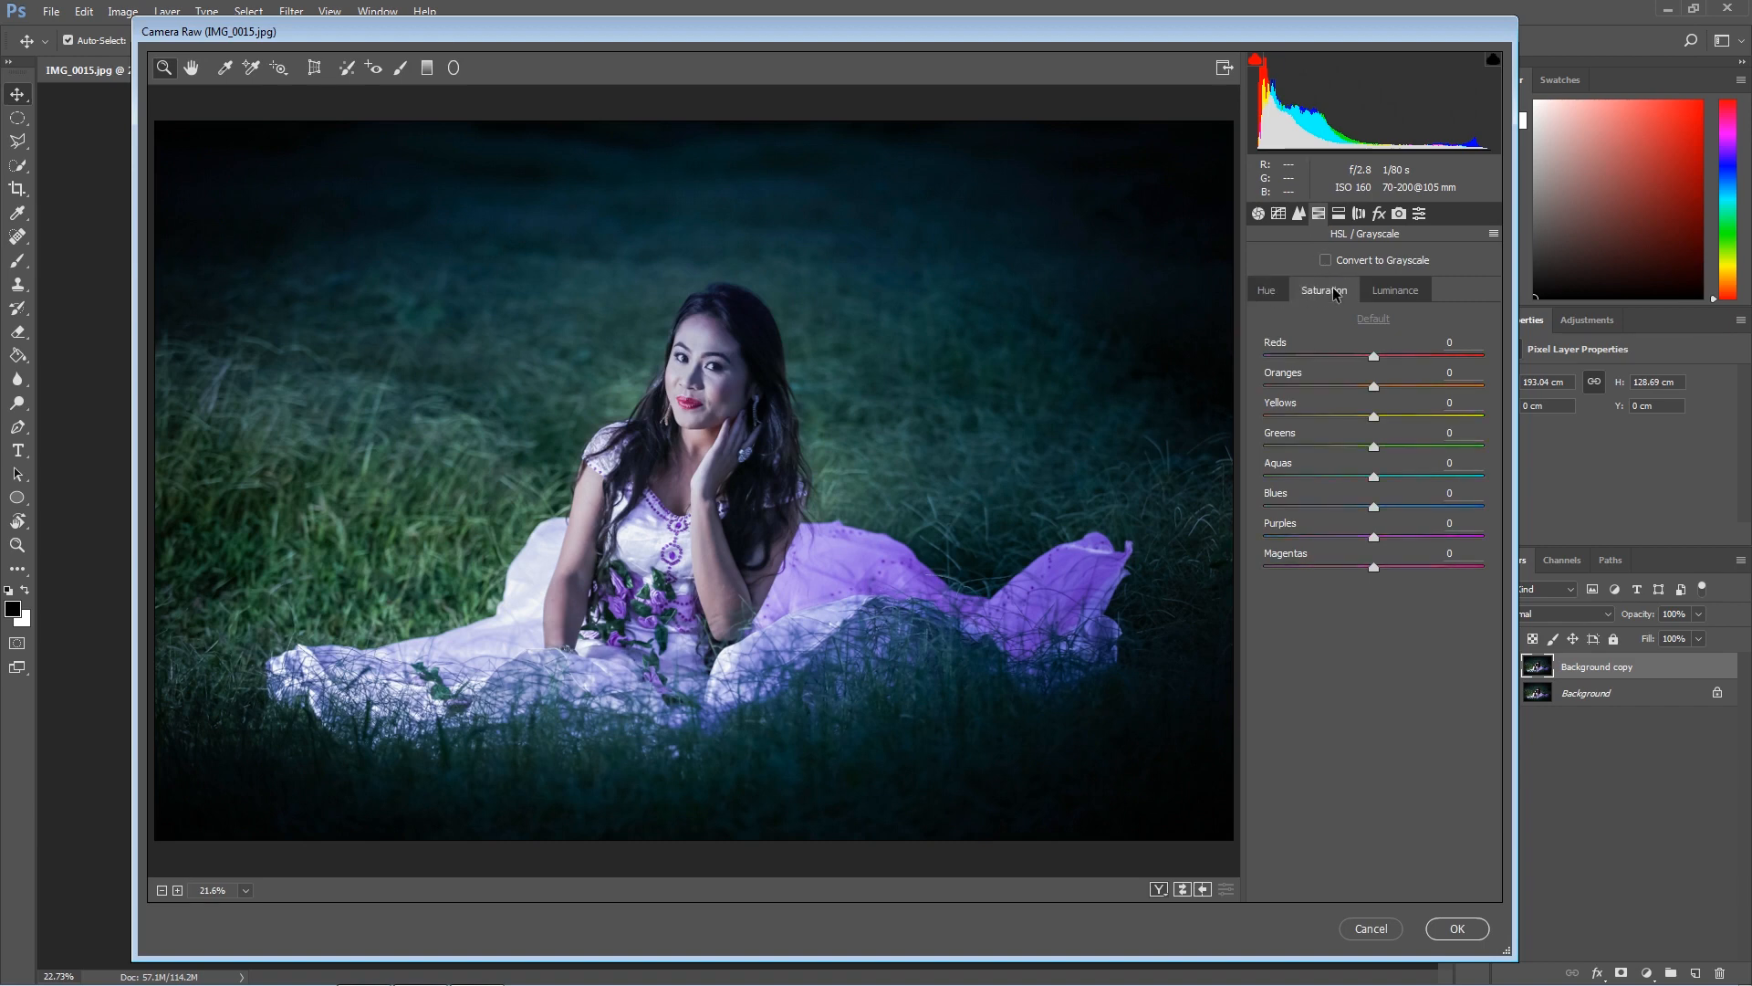
{"action": "left_click", "coordinate": [1403, 292]}
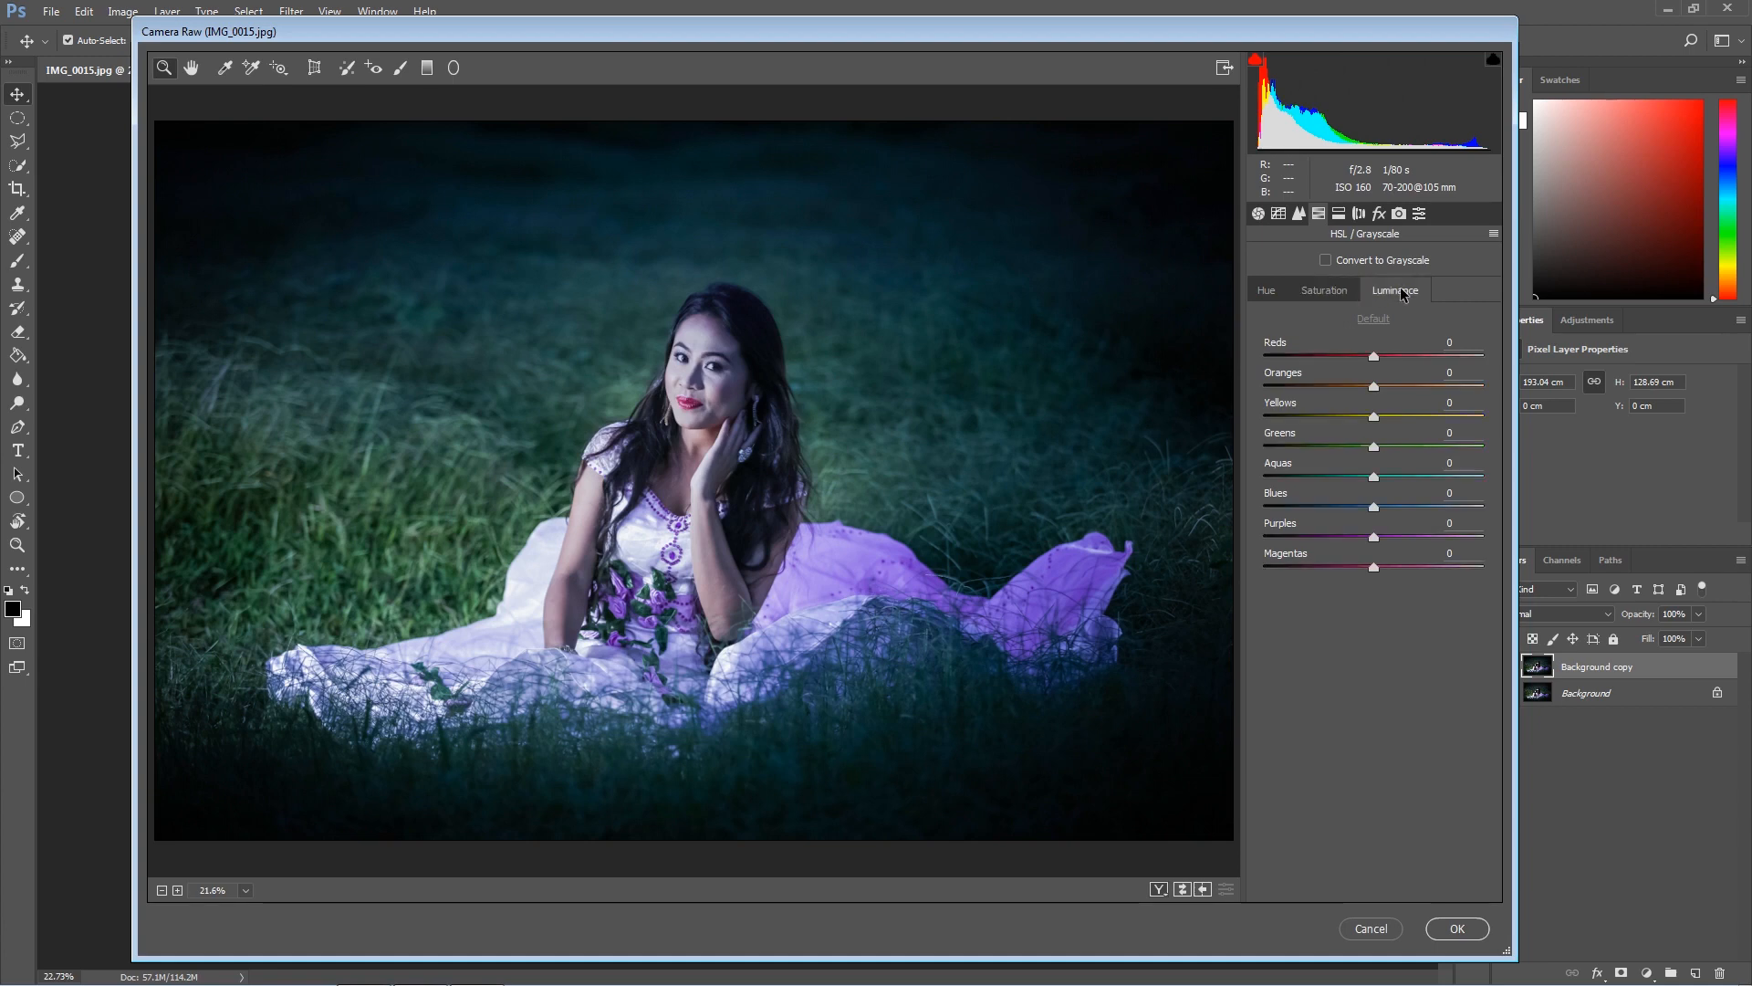
{"action": "left_click", "coordinate": [1326, 292]}
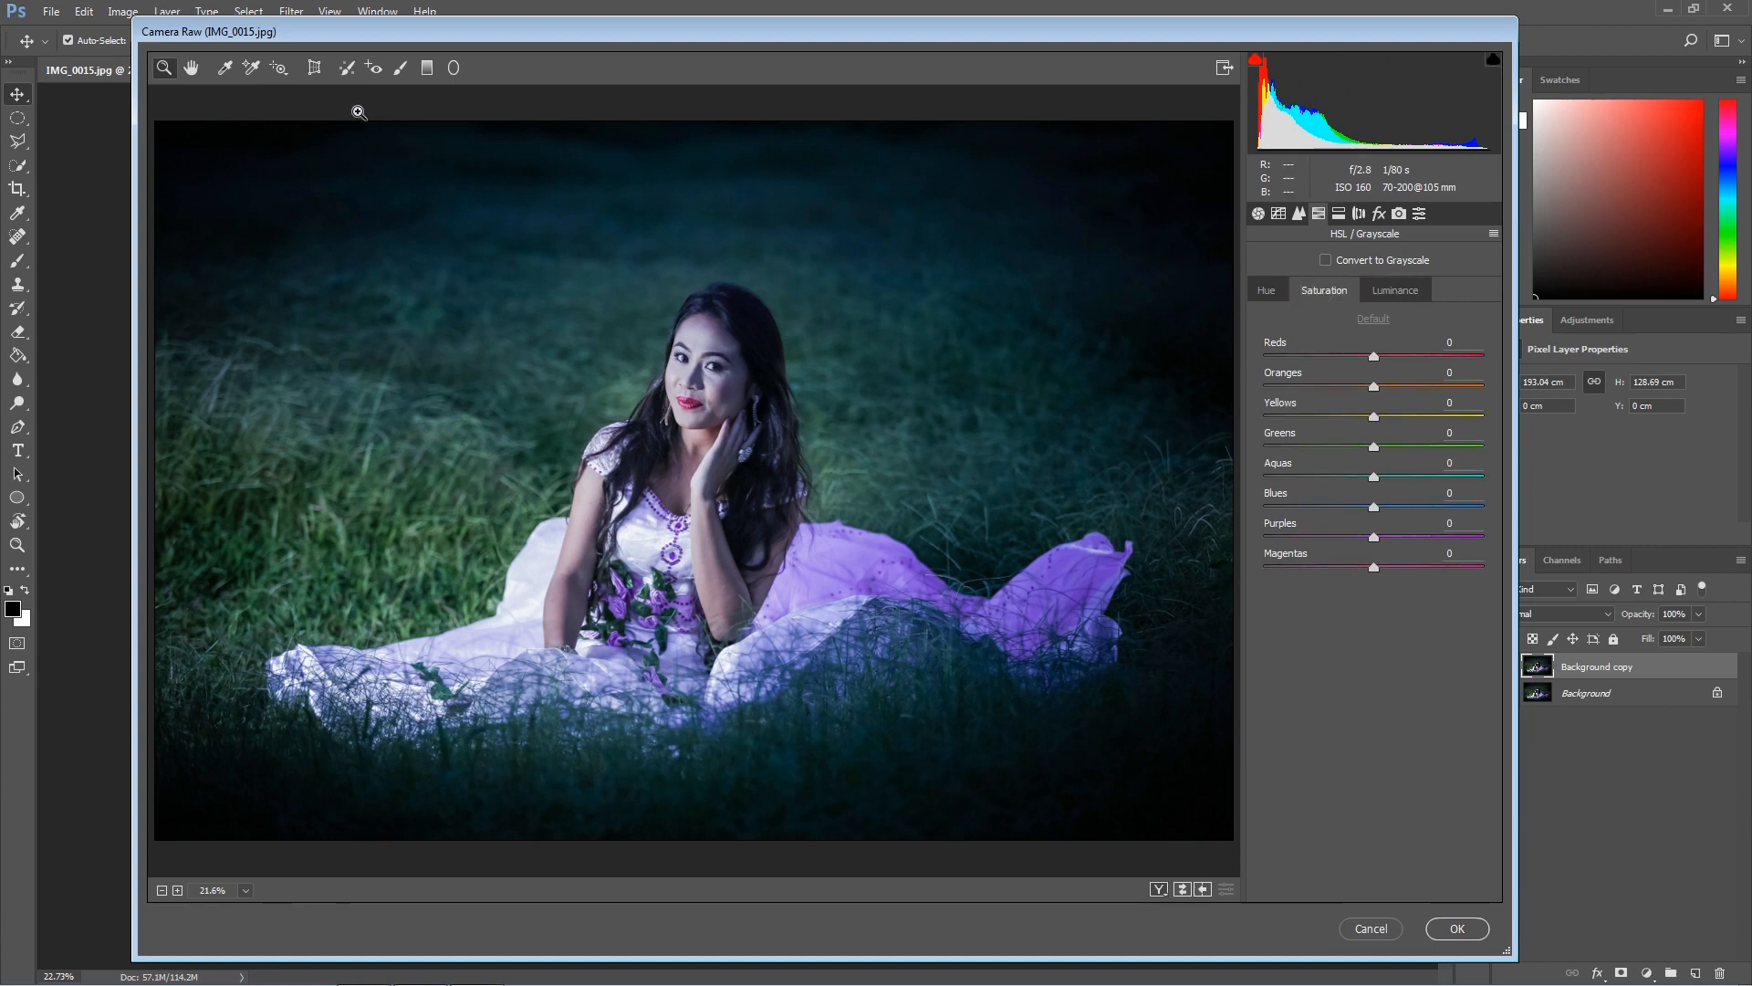
{"action": "left_click", "coordinate": [278, 68]}
{"action": "mouse_move", "coordinate": [1061, 561]}
{"action": "left_mouse_down"}
{"action": "mouse_move", "coordinate": [1095, 561]}
{"action": "mouse_move", "coordinate": [1079, 566]}
{"action": "left_mouse_up"}
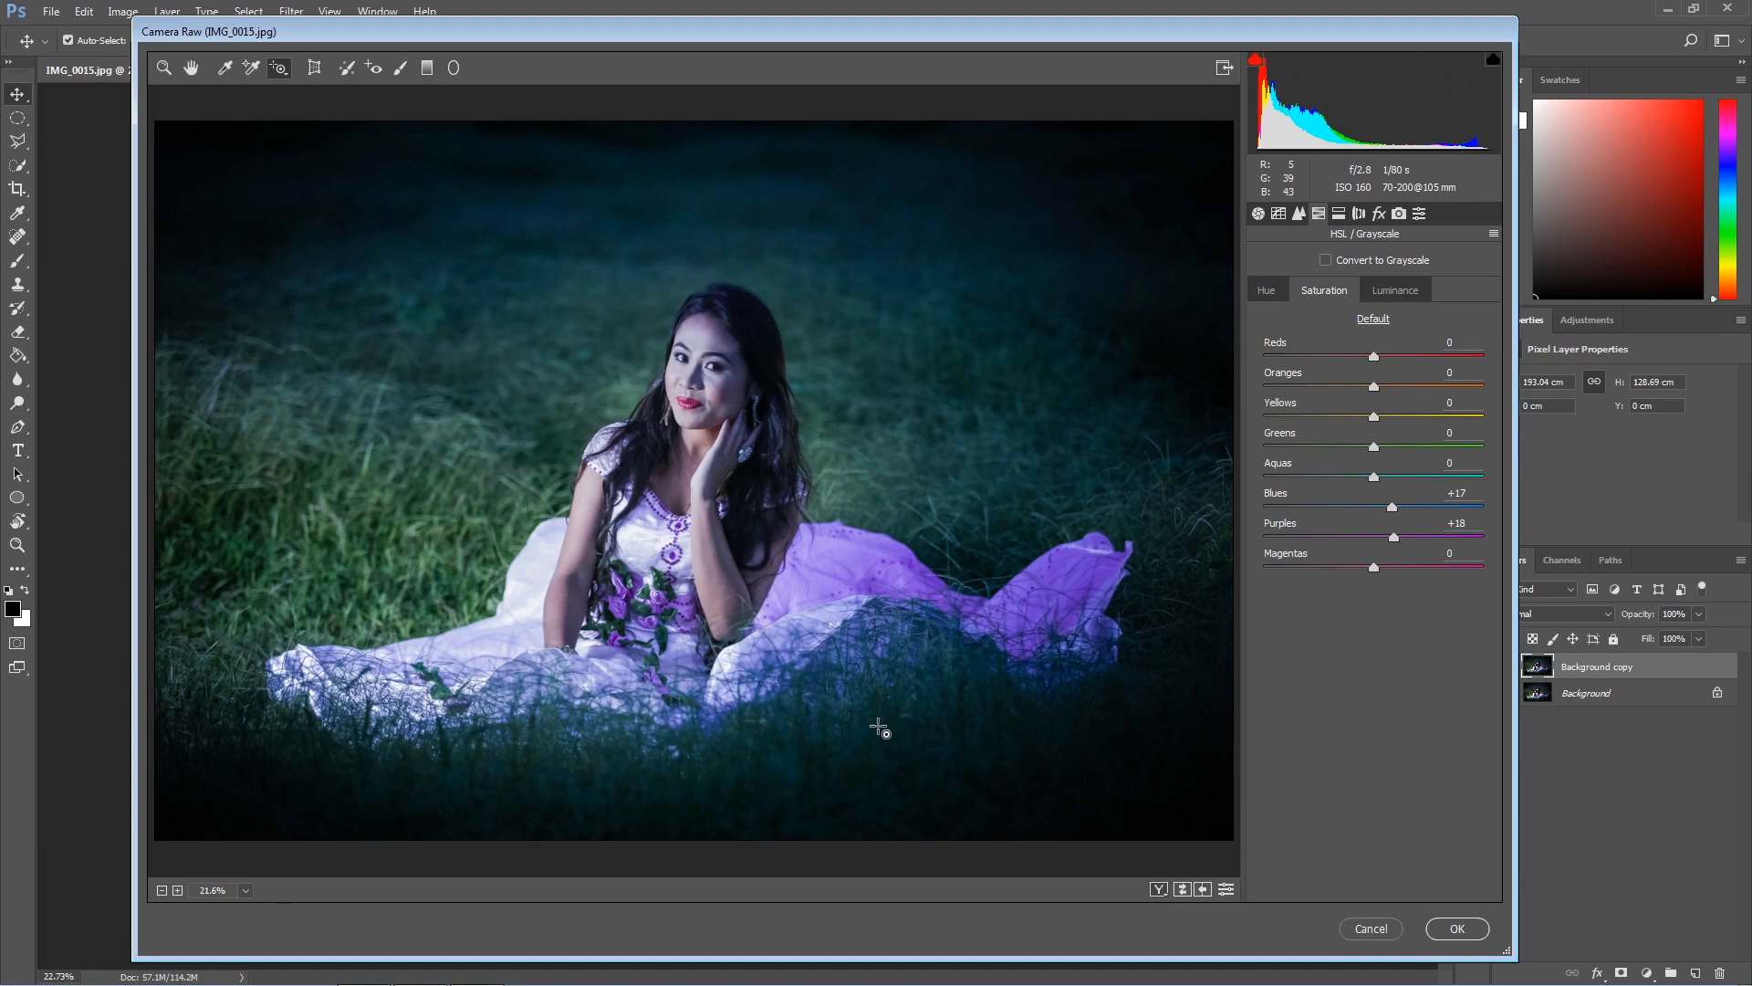
{"action": "left_click_drag", "start_coordinate": [400, 566], "coordinate": [455, 563]}
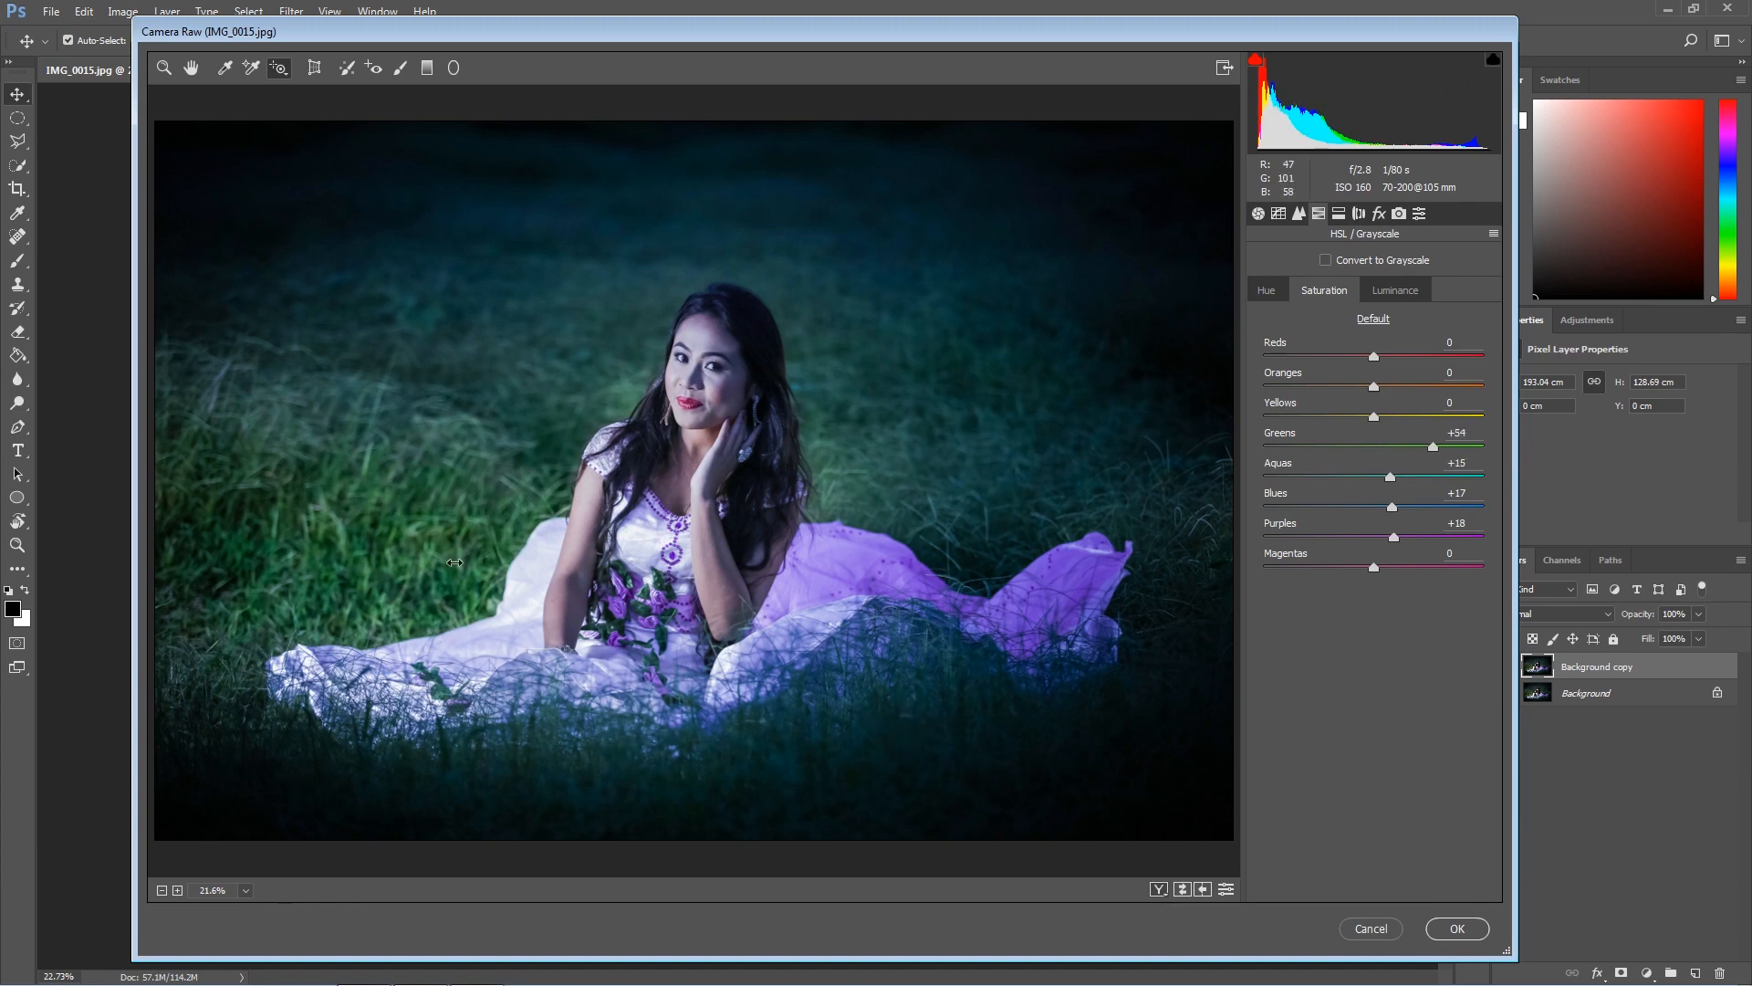
{"action": "left_click_drag", "start_coordinate": [904, 767], "coordinate": [880, 761]}
Apply an Adjustment Brush dab to the woman's forehead with Exposure +0.05 and a brush size of 28
{"action": "left_click", "coordinate": [166, 70]}
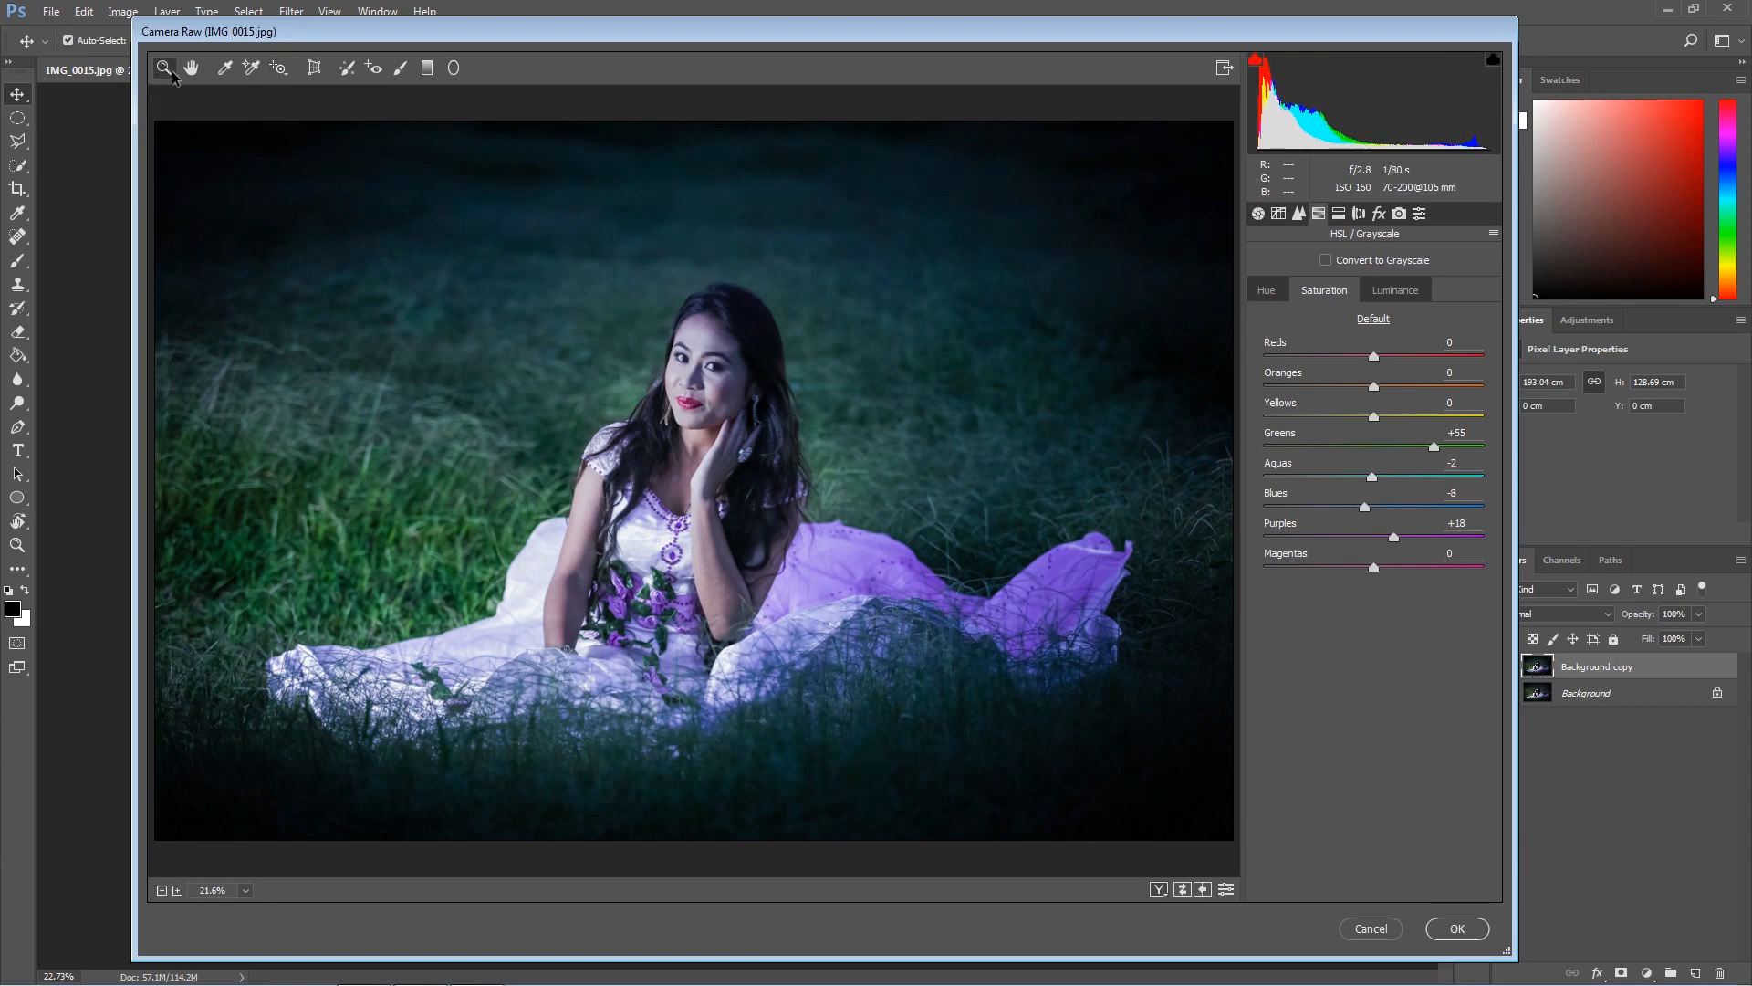
{"action": "left_click_drag", "start_coordinate": [568, 288], "coordinate": [988, 766]}
{"action": "left_click_drag", "start_coordinate": [782, 497], "coordinate": [946, 555]}
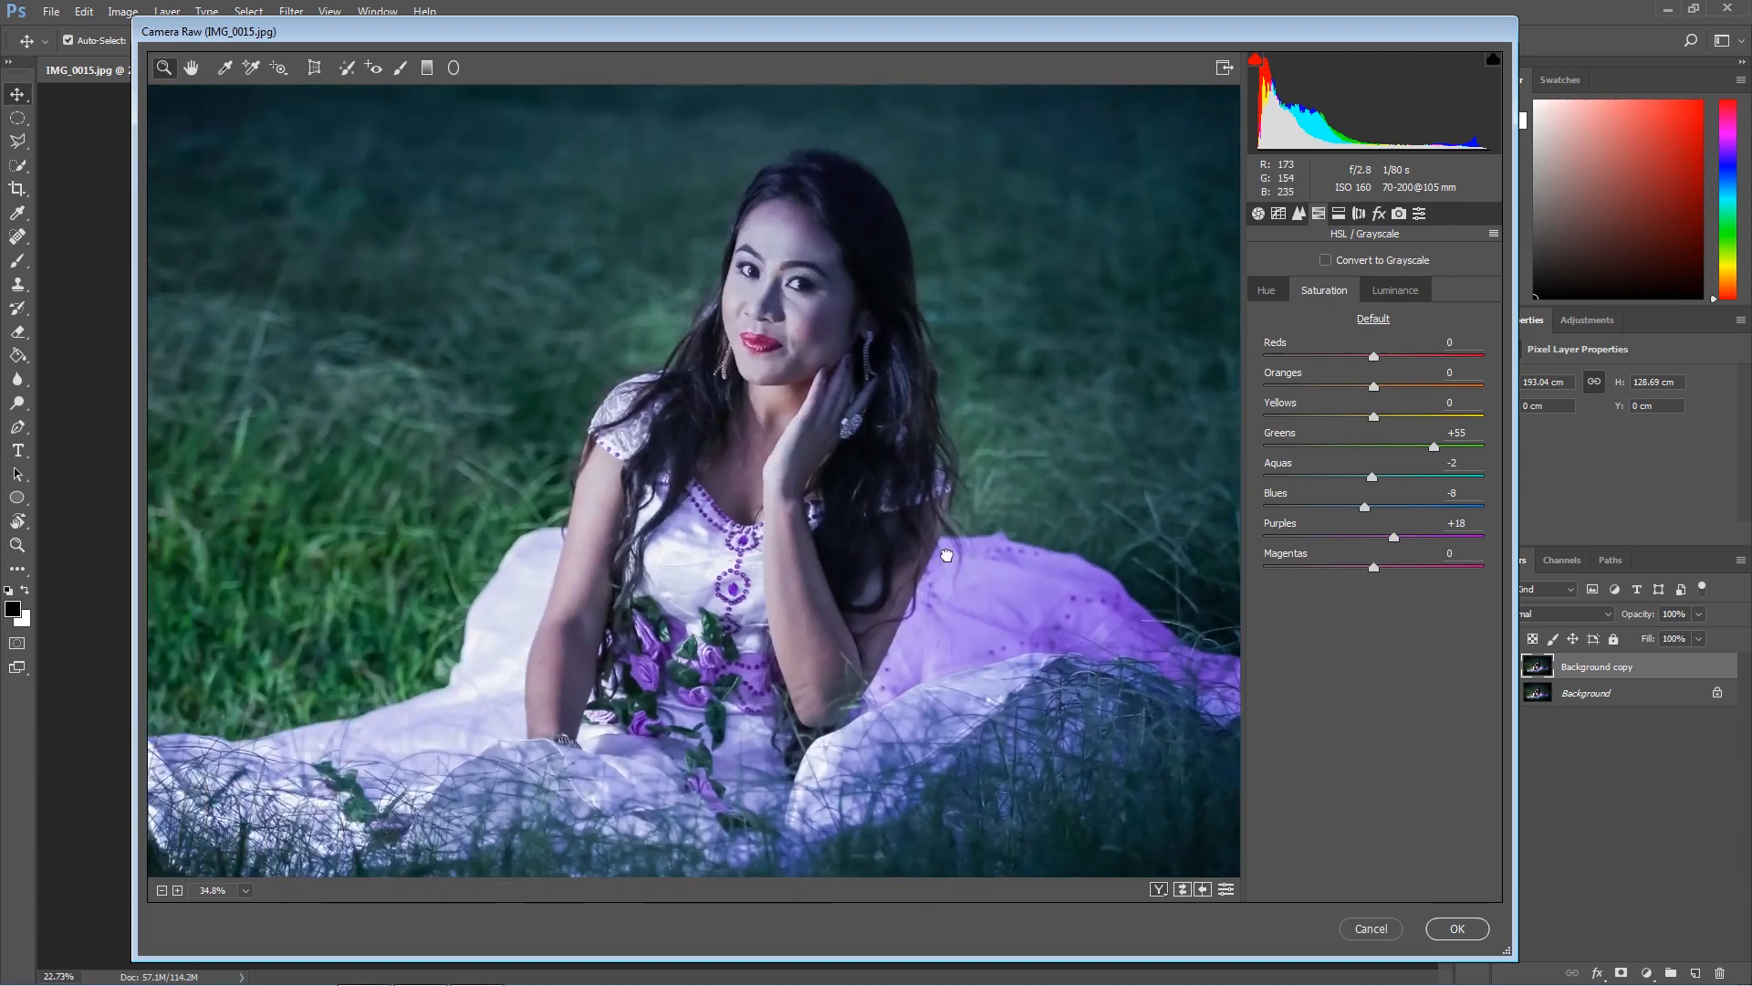
{"action": "left_click", "coordinate": [401, 68]}
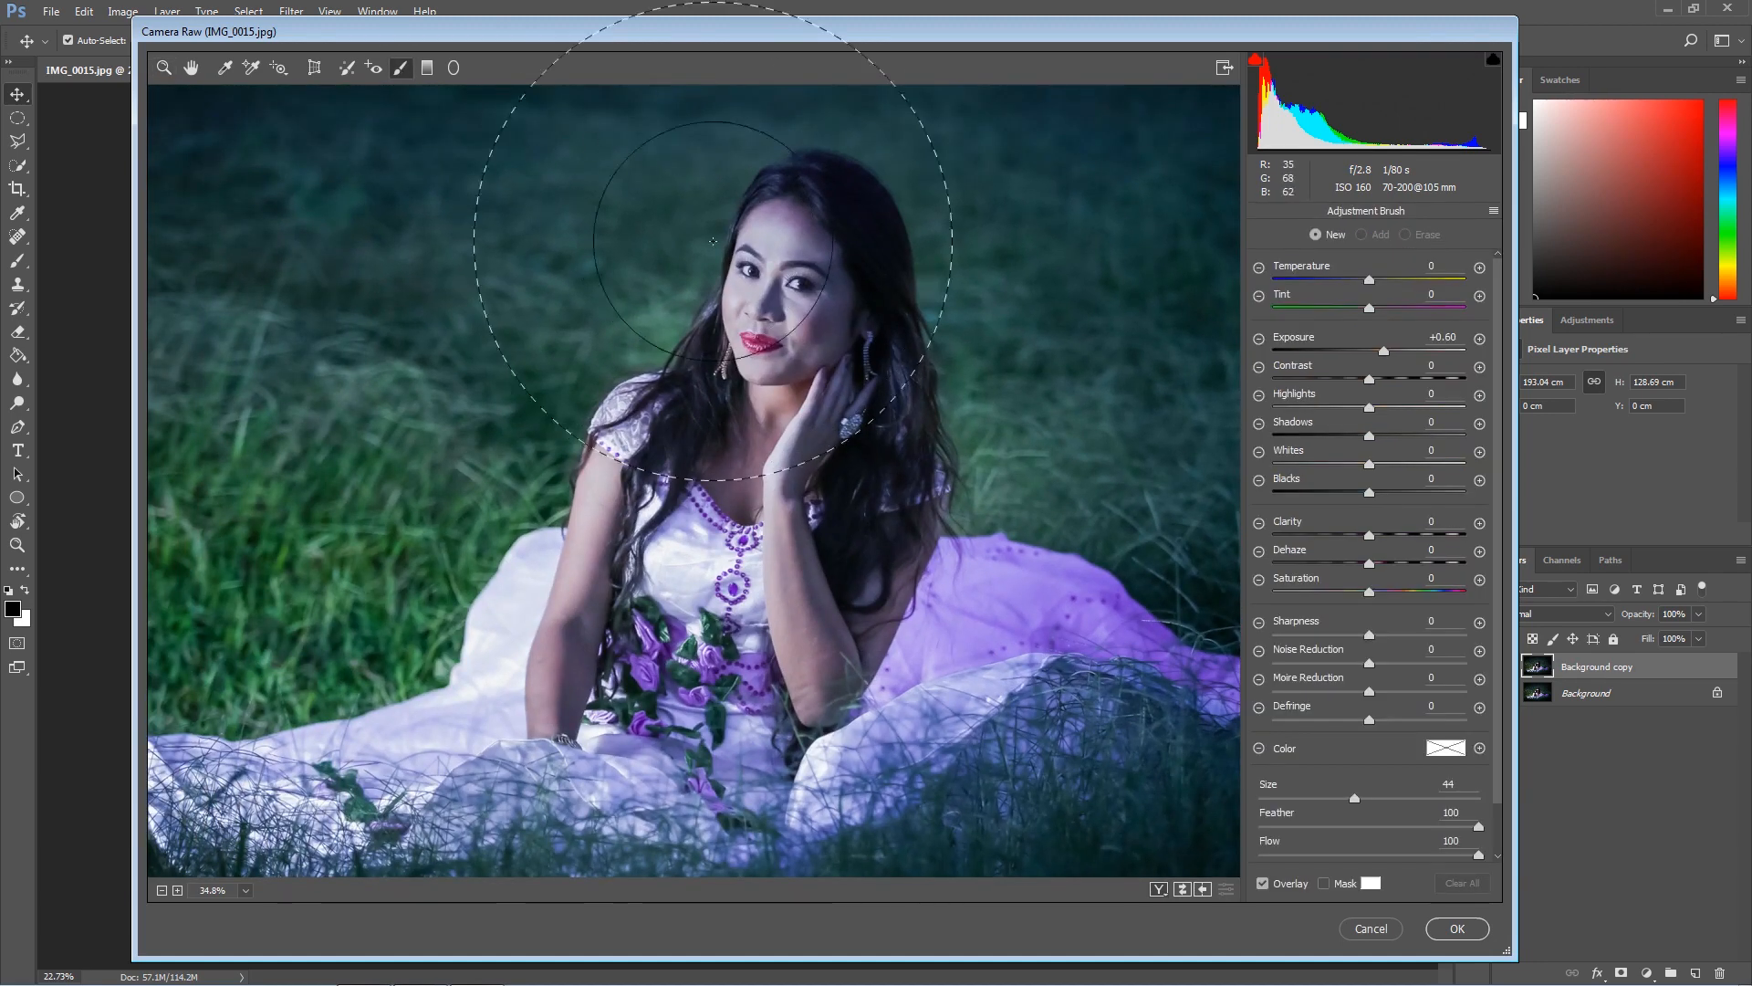
{"action": "left_click", "coordinate": [1479, 337]}
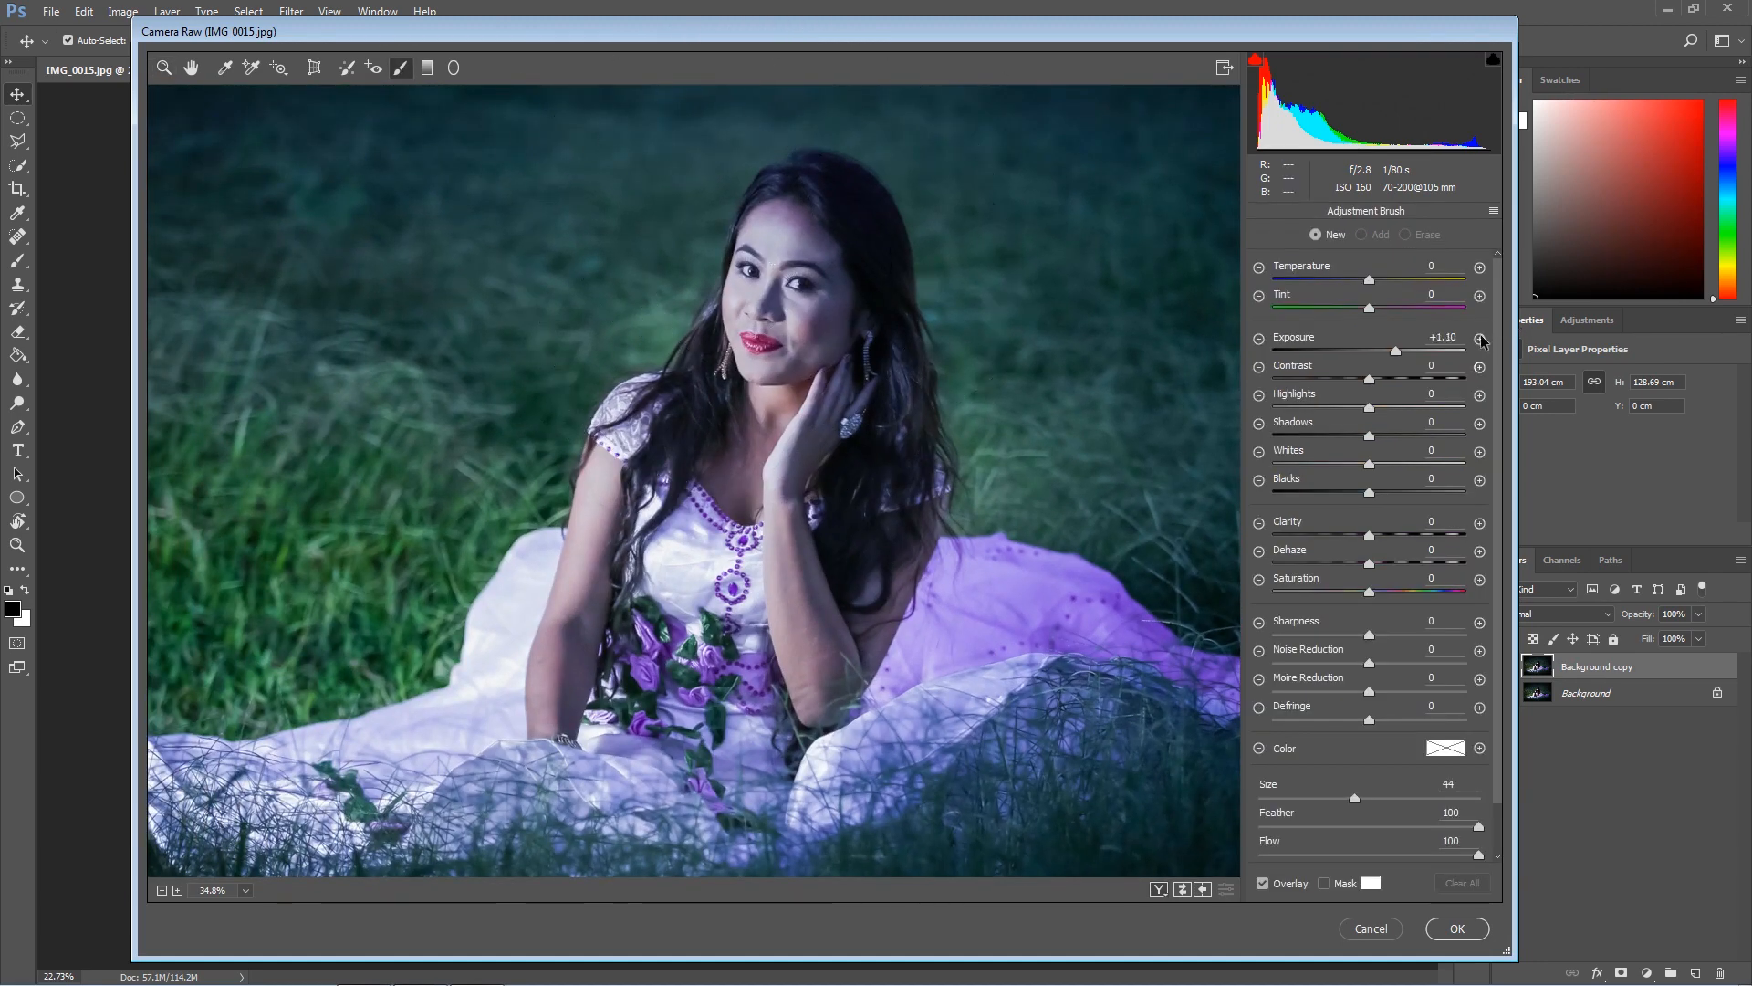
{"action": "left_click", "coordinate": [1479, 337]}
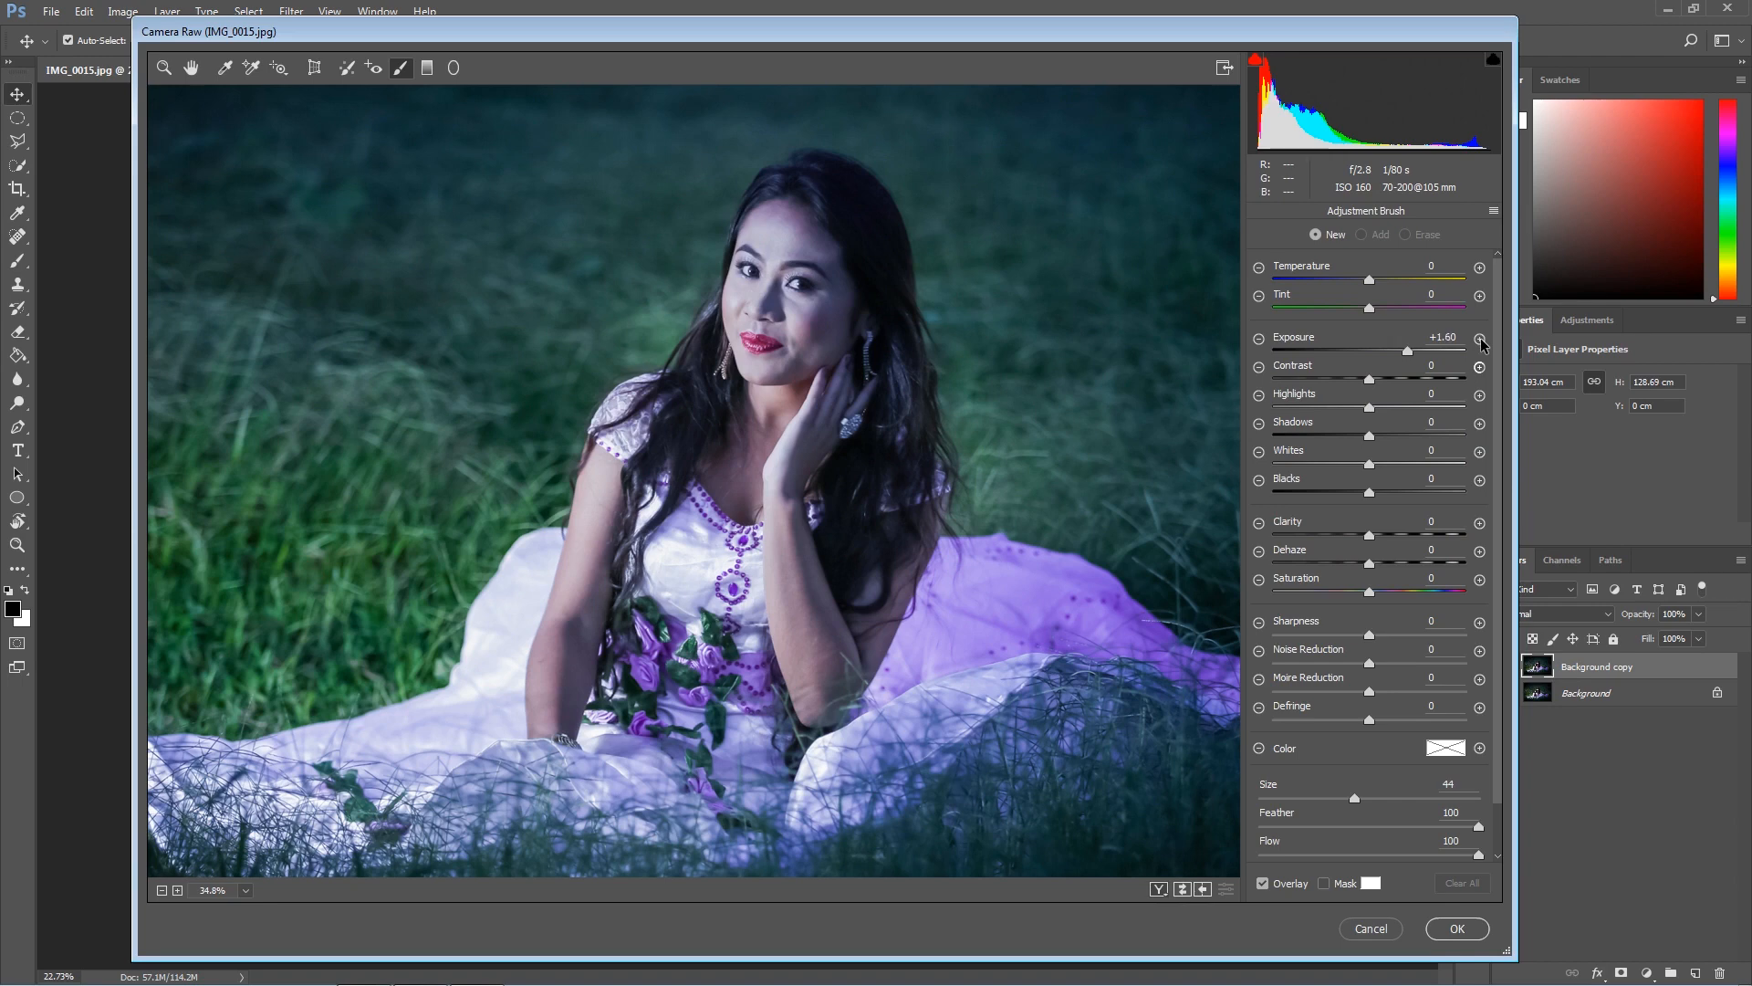
{"action": "left_click", "coordinate": [1369, 350]}
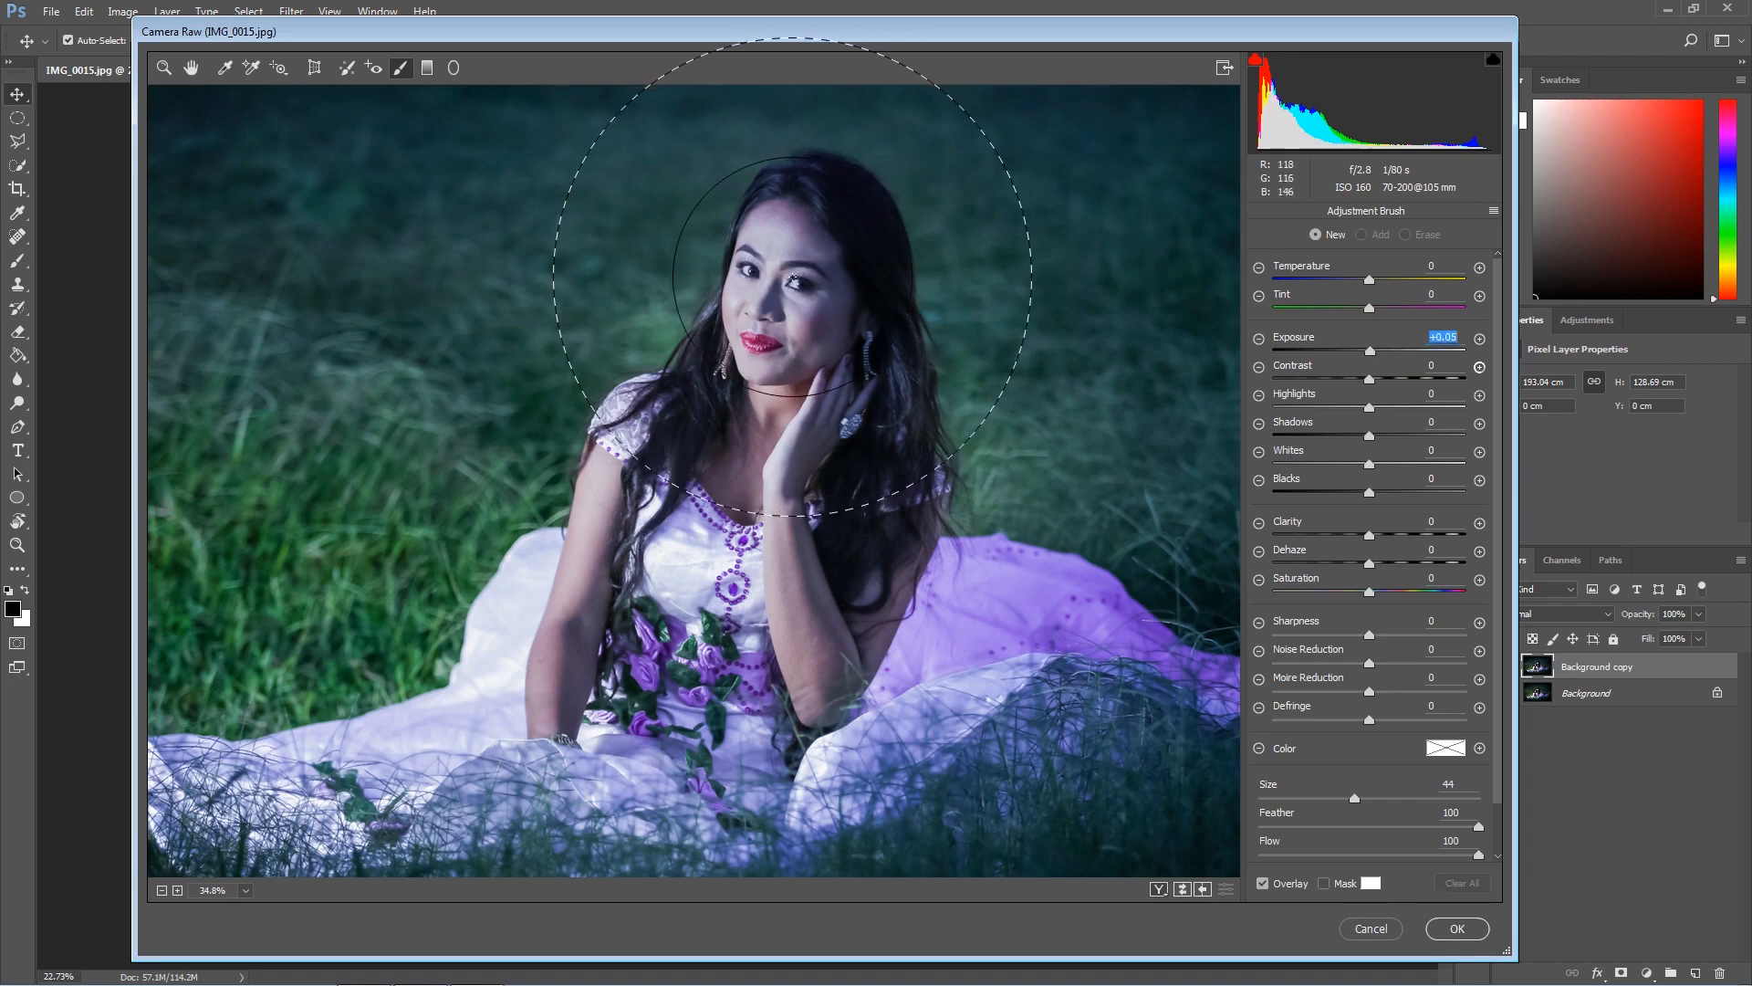
{"action": "key", "text": "bracketleft"}
{"action": "key", "text": "bracketleft"}
{"action": "key", "text": "bracketleft"}
{"action": "key", "text": "bracketleft"}
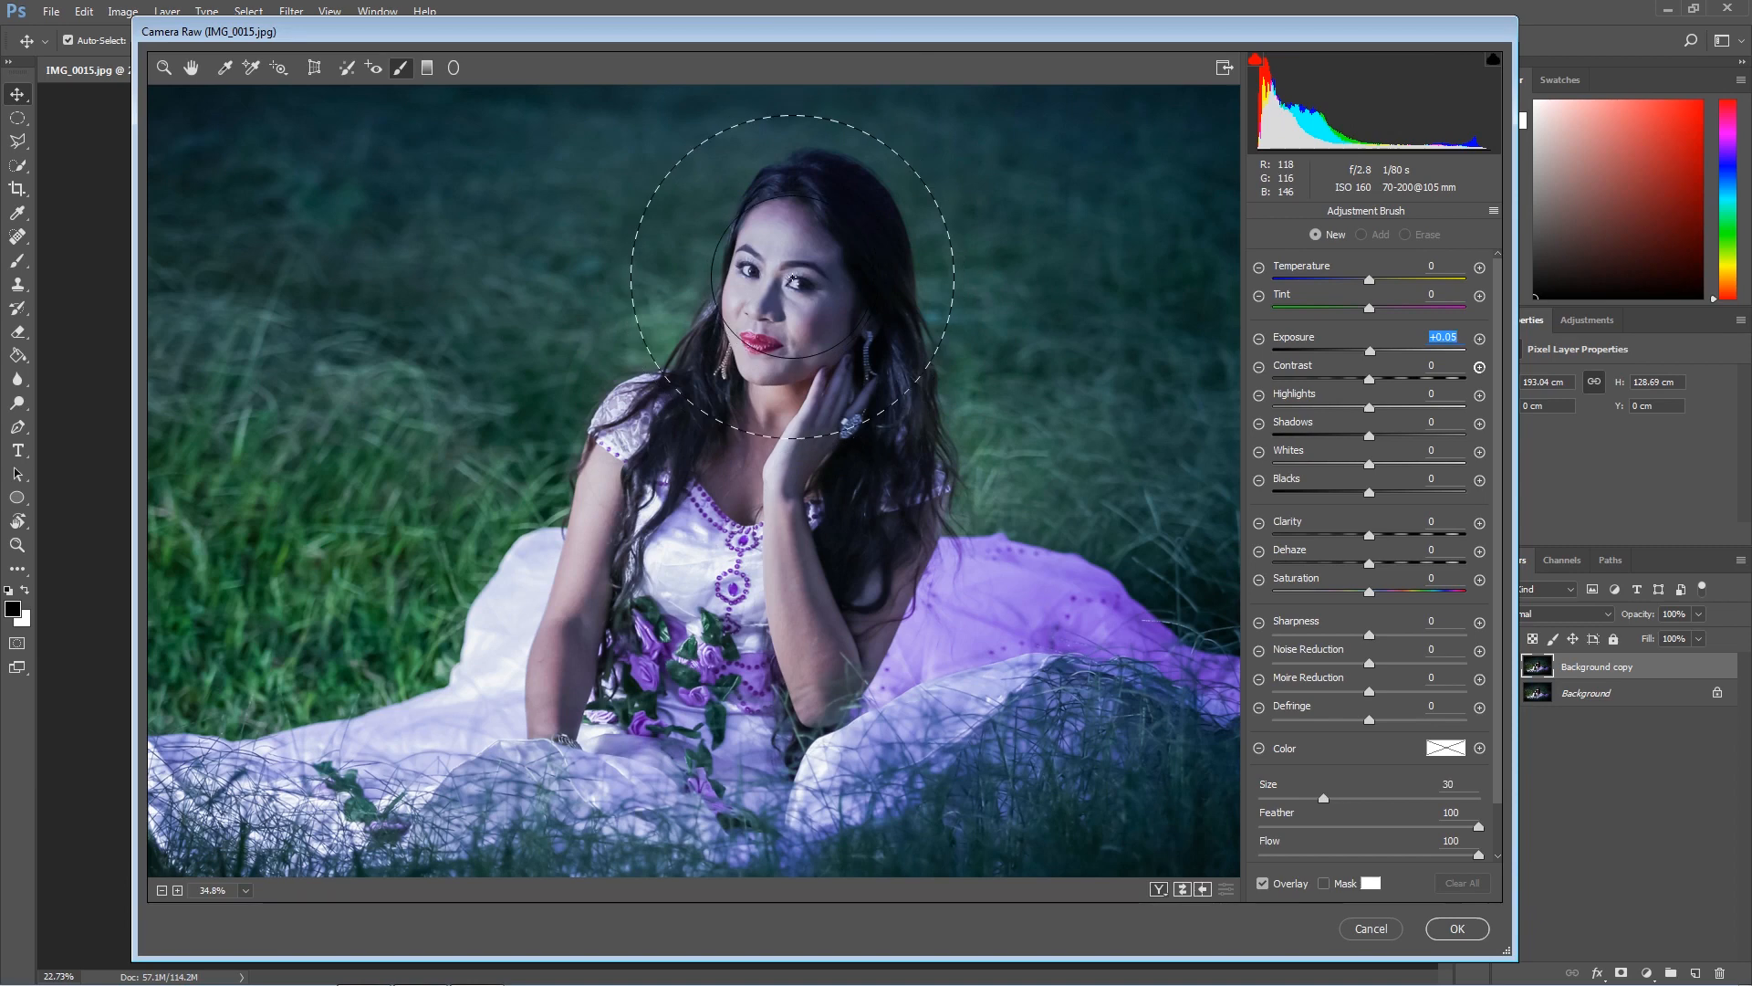
{"action": "left_click", "coordinate": [811, 230]}
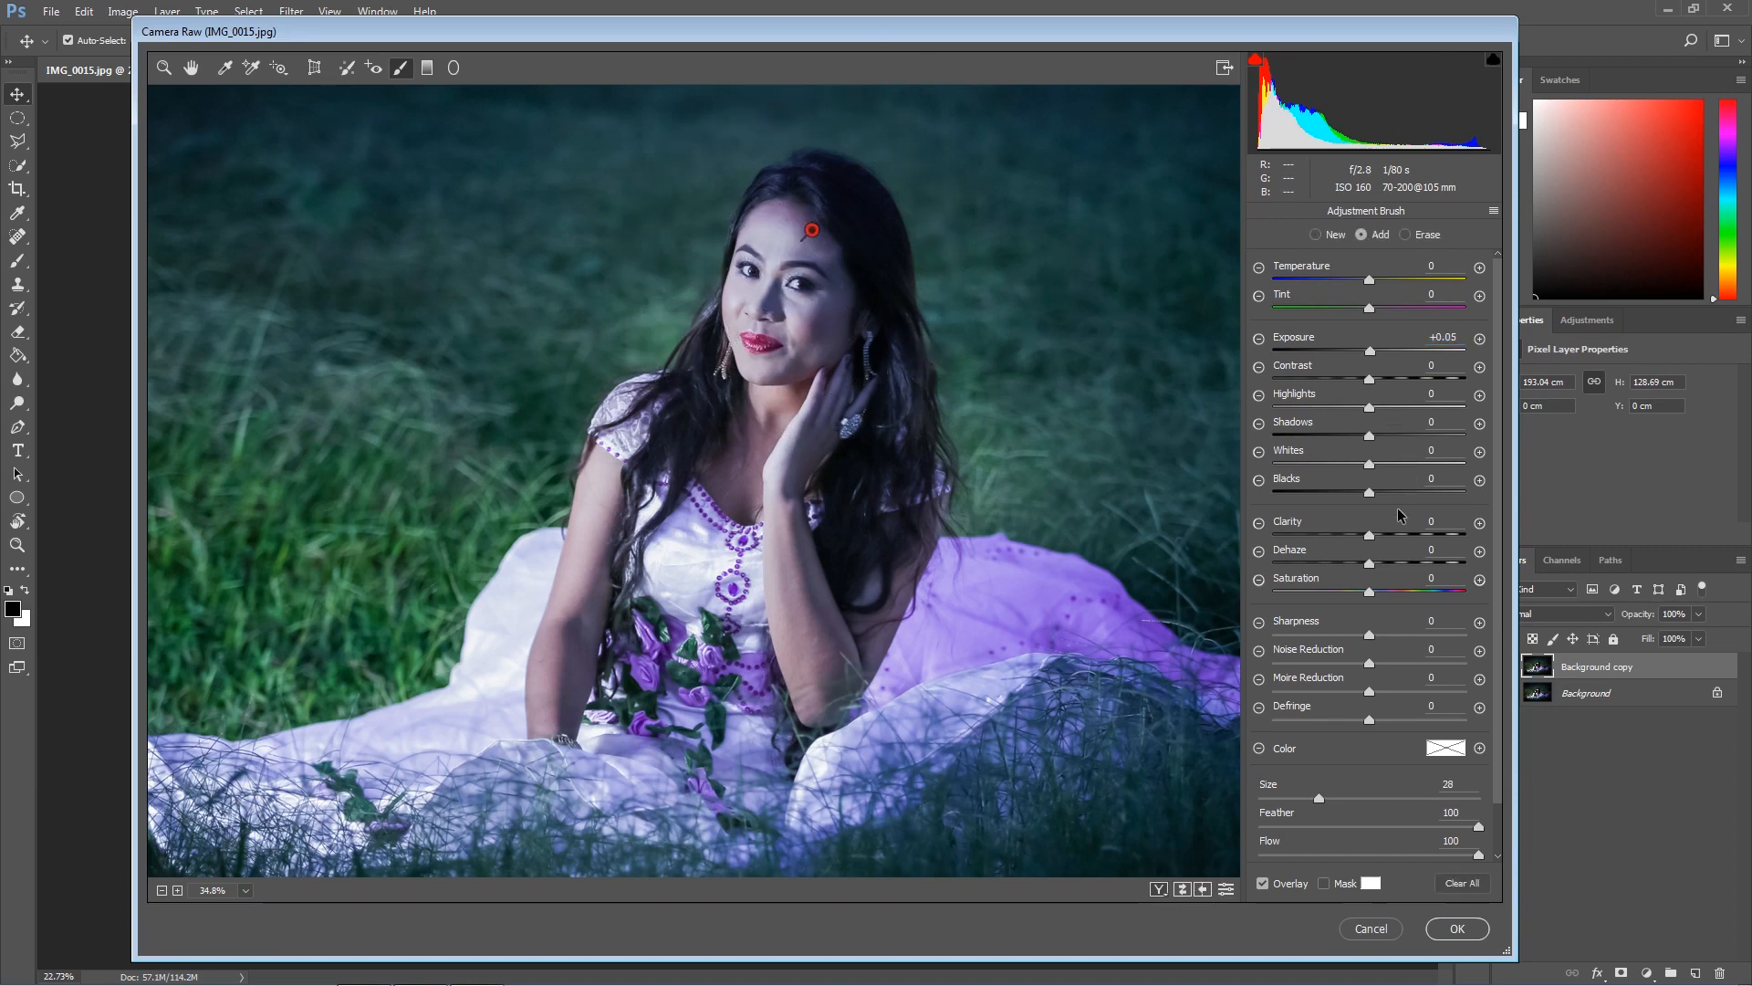
Fine-tune the face brush adjustment with a warmer temperature, a greener tint and slightly reduced saturation
{"action": "mouse_move", "coordinate": [1370, 593]}
{"action": "left_mouse_down"}
{"action": "mouse_move", "coordinate": [1323, 595]}
{"action": "mouse_move", "coordinate": [1373, 598]}
{"action": "left_mouse_up"}
{"action": "left_click", "coordinate": [1369, 281]}
{"action": "left_click_drag", "start_coordinate": [1369, 282], "coordinate": [1380, 286]}
{"action": "left_click_drag", "start_coordinate": [1370, 592], "coordinate": [1363, 594]}
{"action": "mouse_move", "coordinate": [1370, 309]}
{"action": "left_mouse_down"}
{"action": "mouse_move", "coordinate": [1384, 311]}
{"action": "mouse_move", "coordinate": [1339, 311]}
{"action": "left_mouse_up"}
{"action": "left_click", "coordinate": [164, 67]}
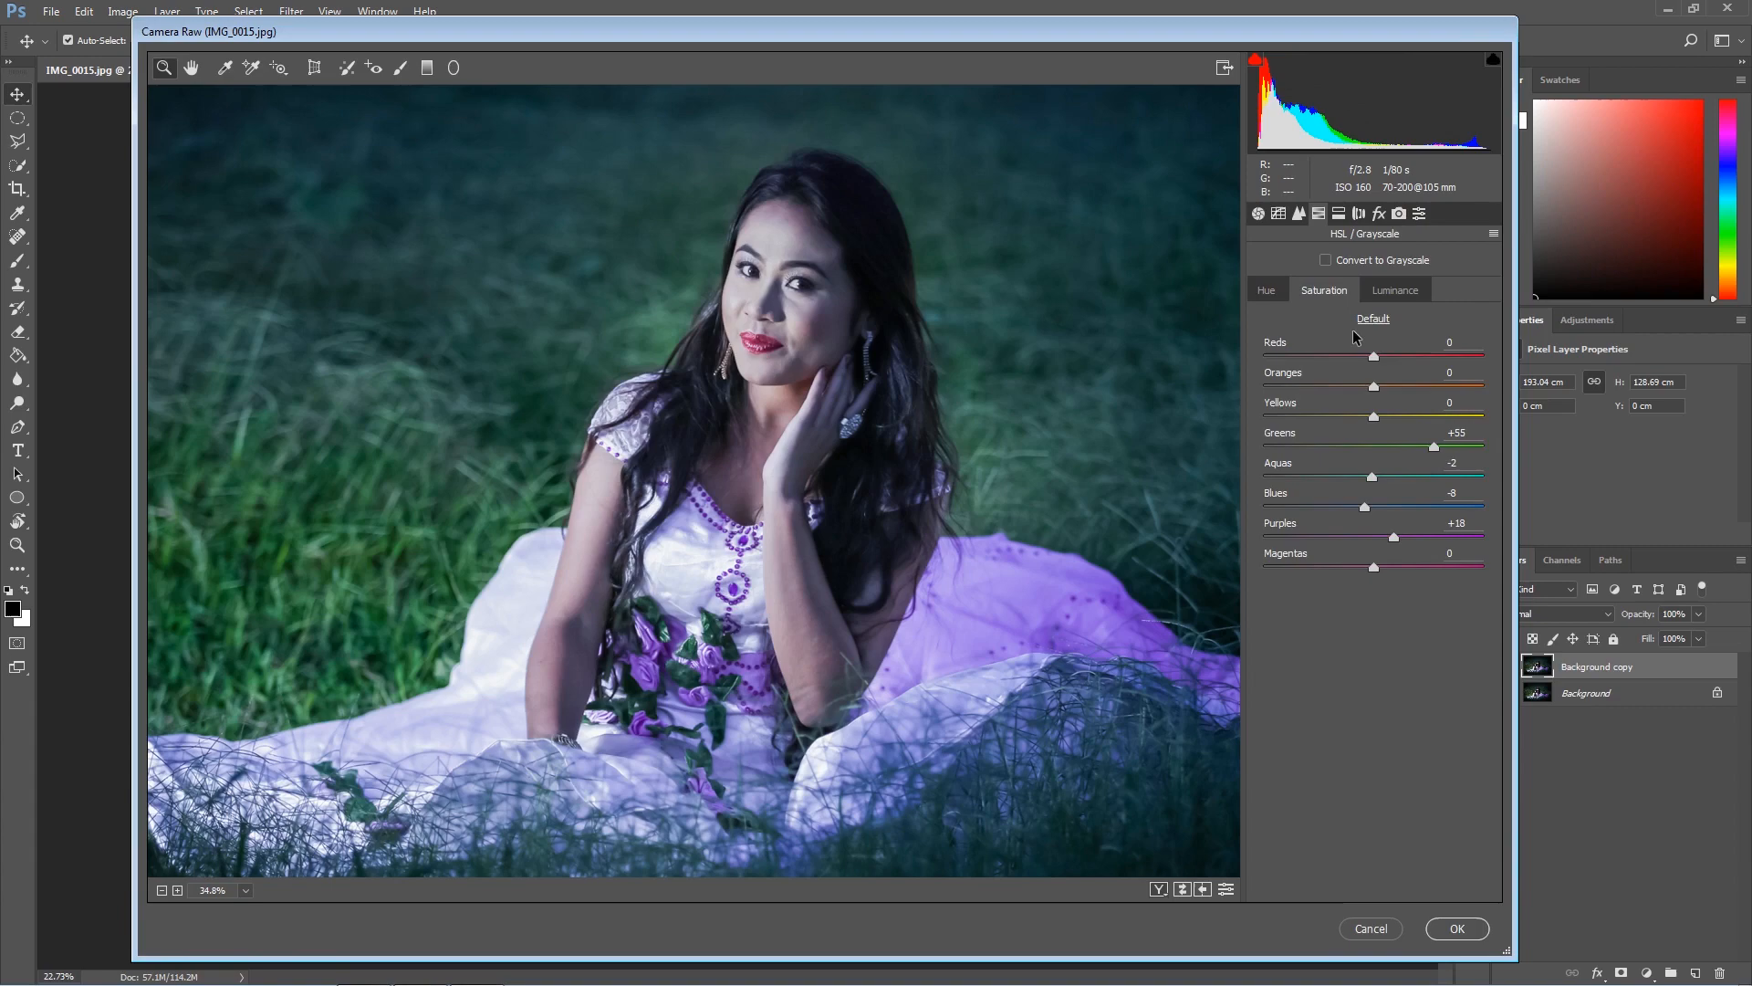
Set HSL luminance to -9 for Aquas, -61 for Blues and -5 for Purples, and shift the dress's blue and purple hues toward magenta
{"action": "left_click", "coordinate": [1257, 213]}
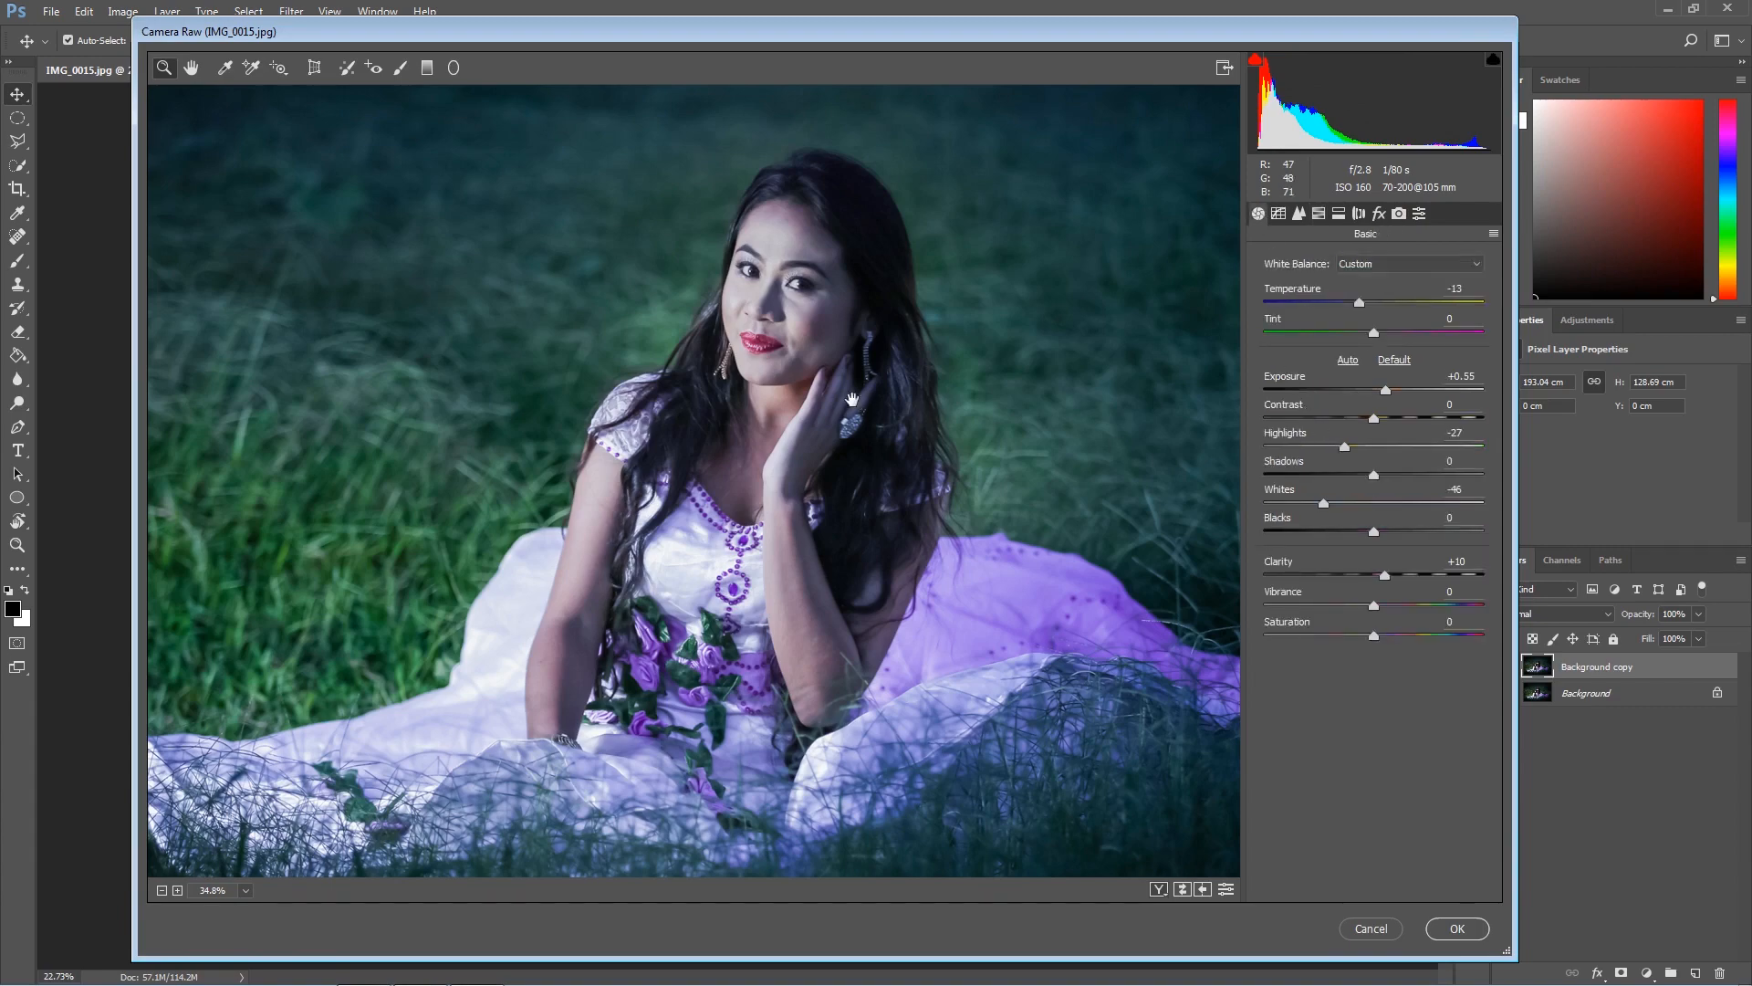
{"action": "key", "text": "ctrl+0"}
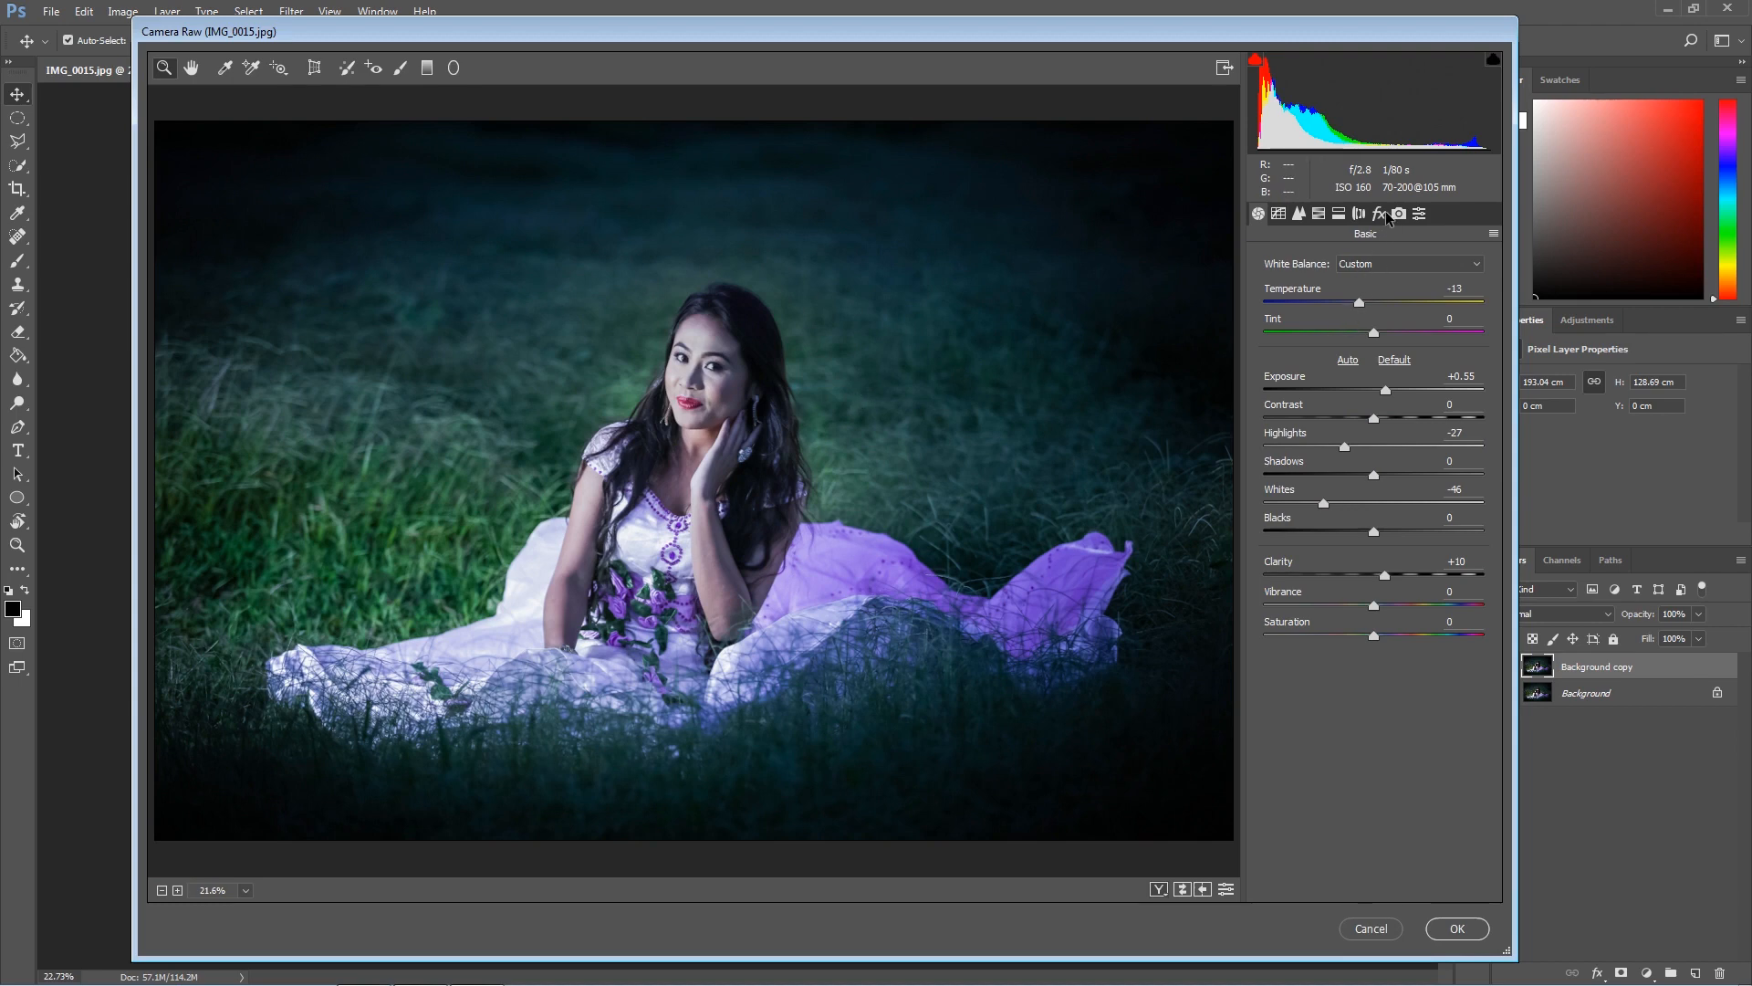
{"action": "left_click", "coordinate": [1317, 214]}
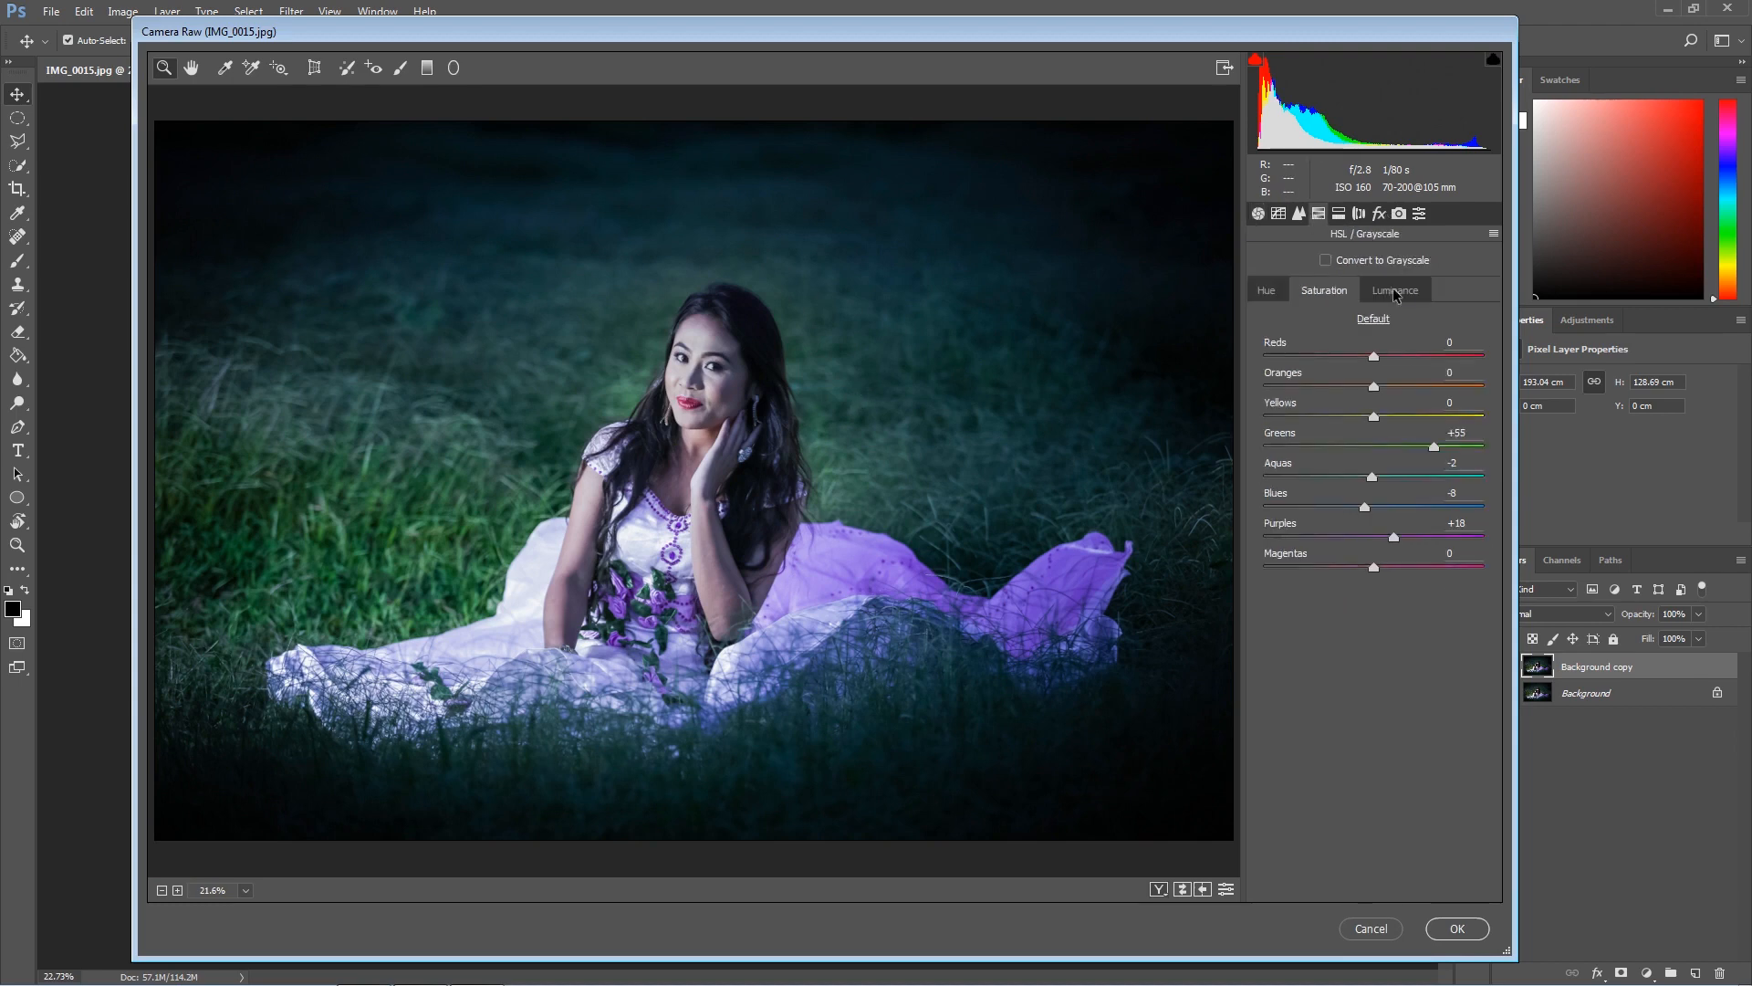
{"action": "left_click", "coordinate": [1394, 289]}
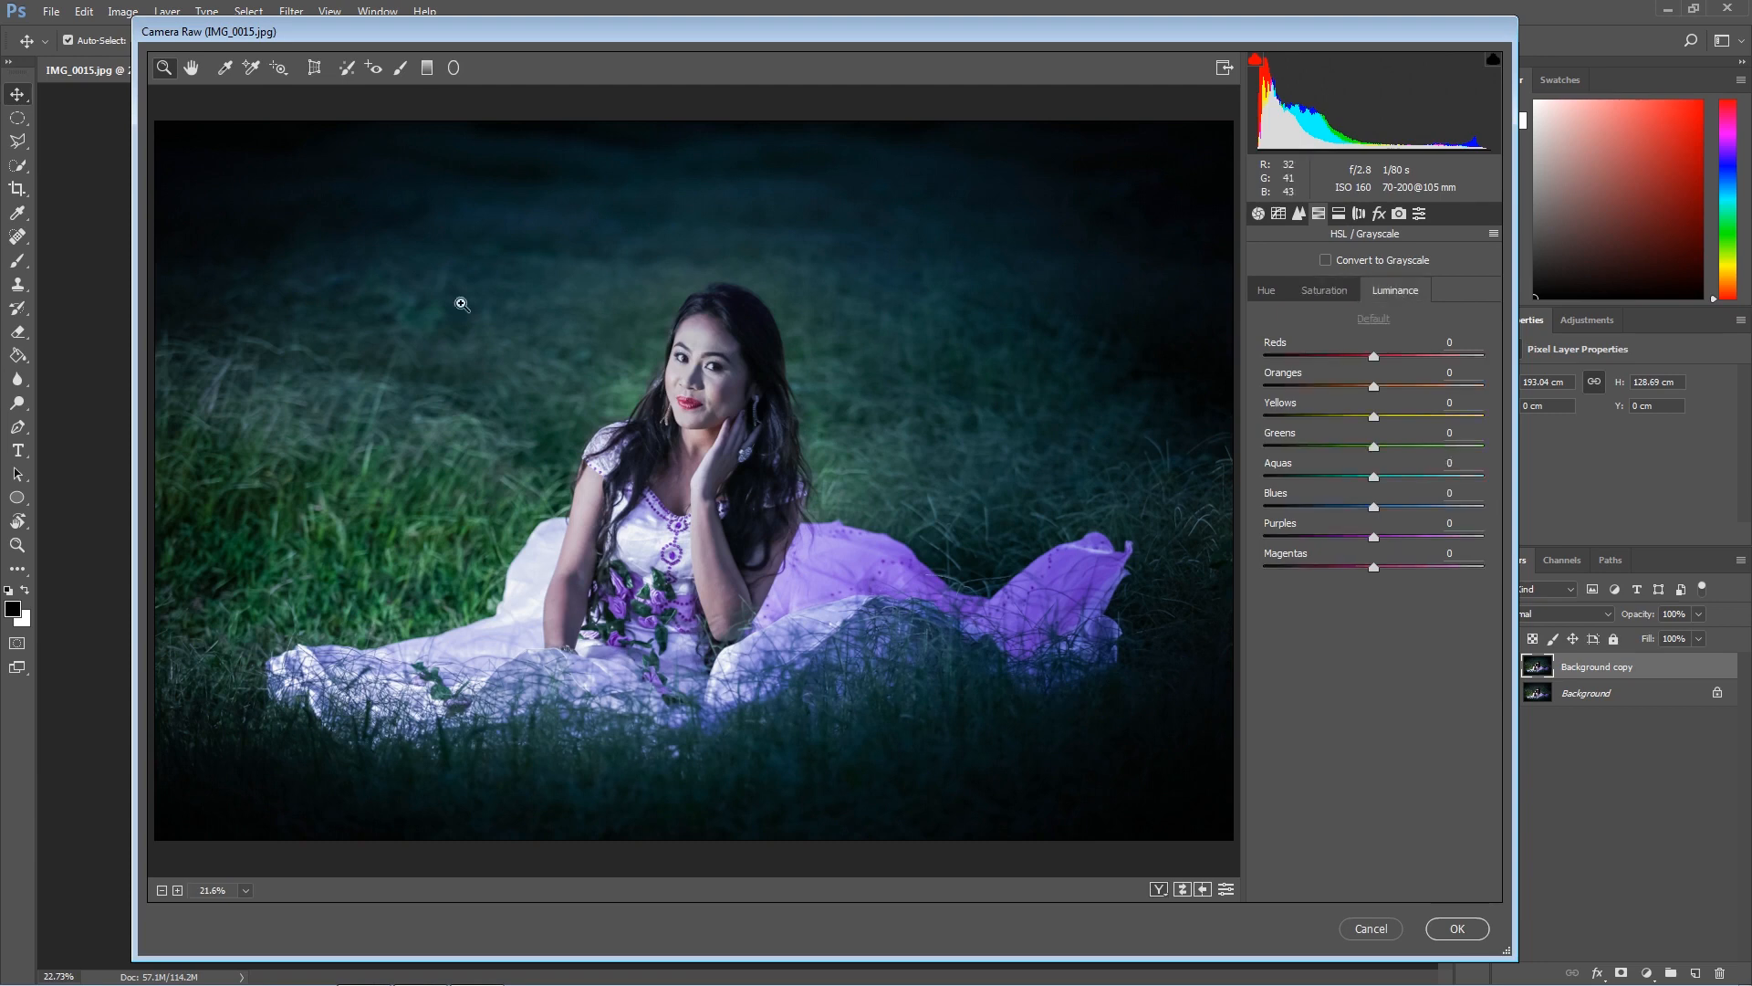
{"action": "left_click", "coordinate": [280, 67]}
{"action": "mouse_move", "coordinate": [989, 727]}
{"action": "left_mouse_down"}
{"action": "mouse_move", "coordinate": [967, 730]}
{"action": "mouse_move", "coordinate": [982, 731]}
{"action": "left_mouse_up"}
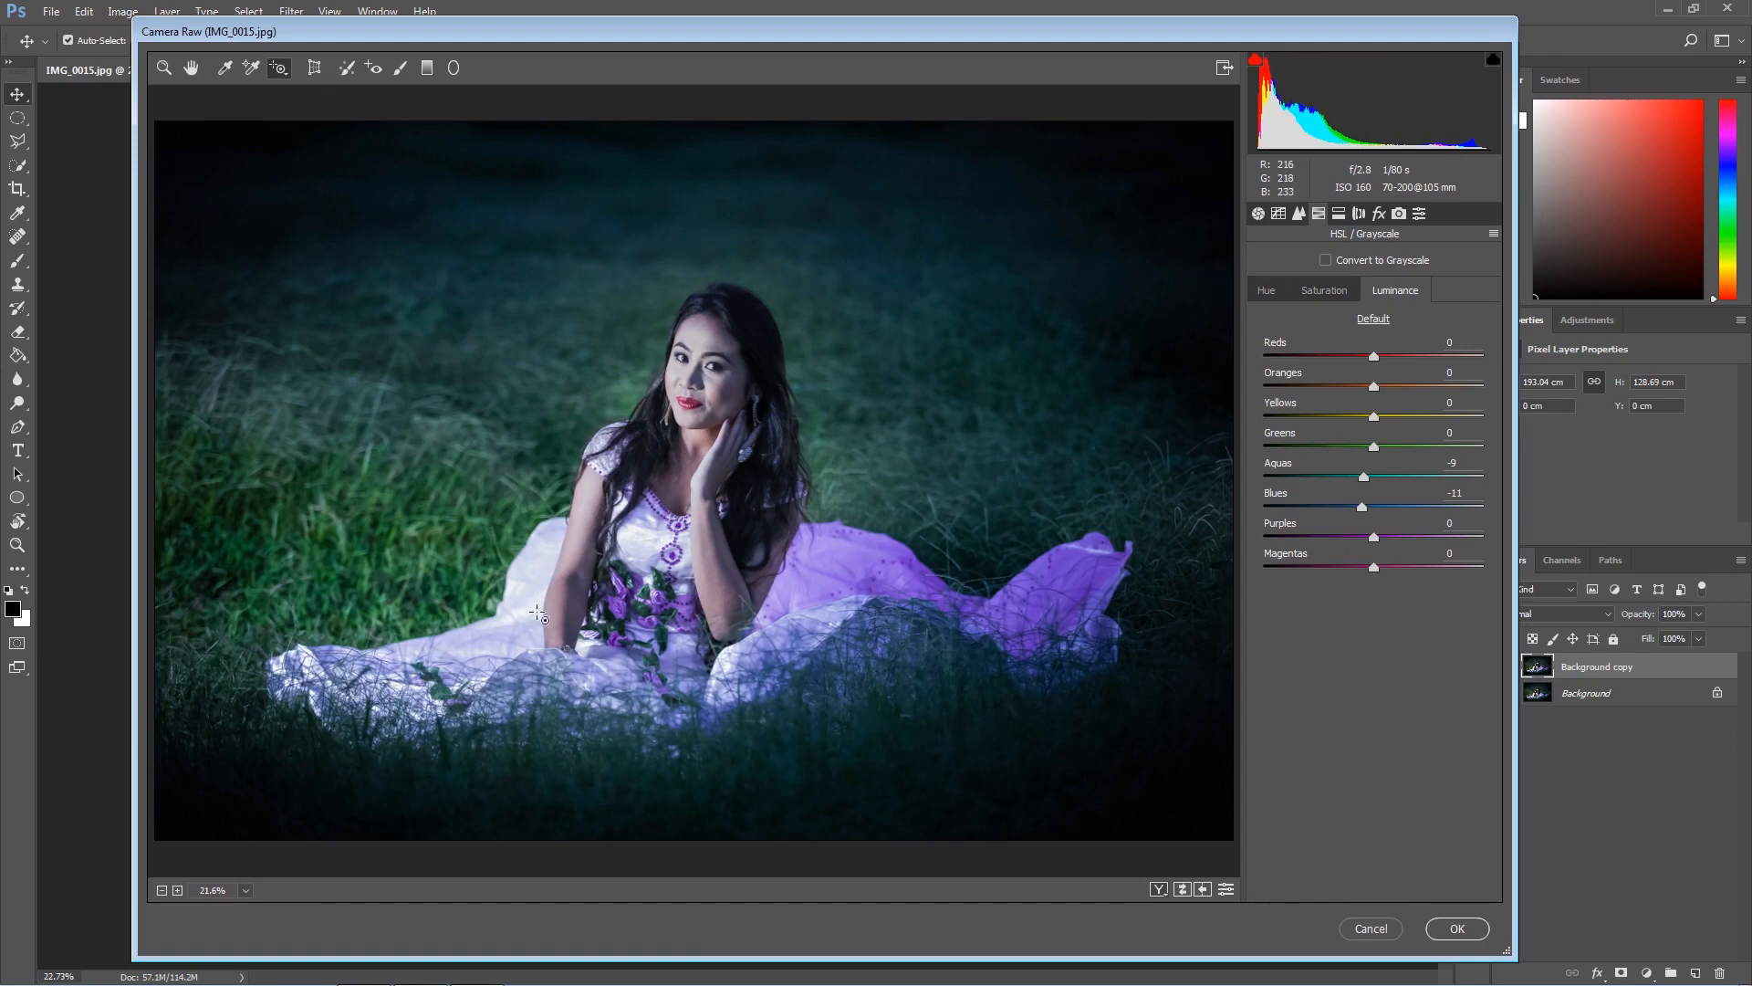
{"action": "left_click_drag", "start_coordinate": [538, 614], "coordinate": [484, 633]}
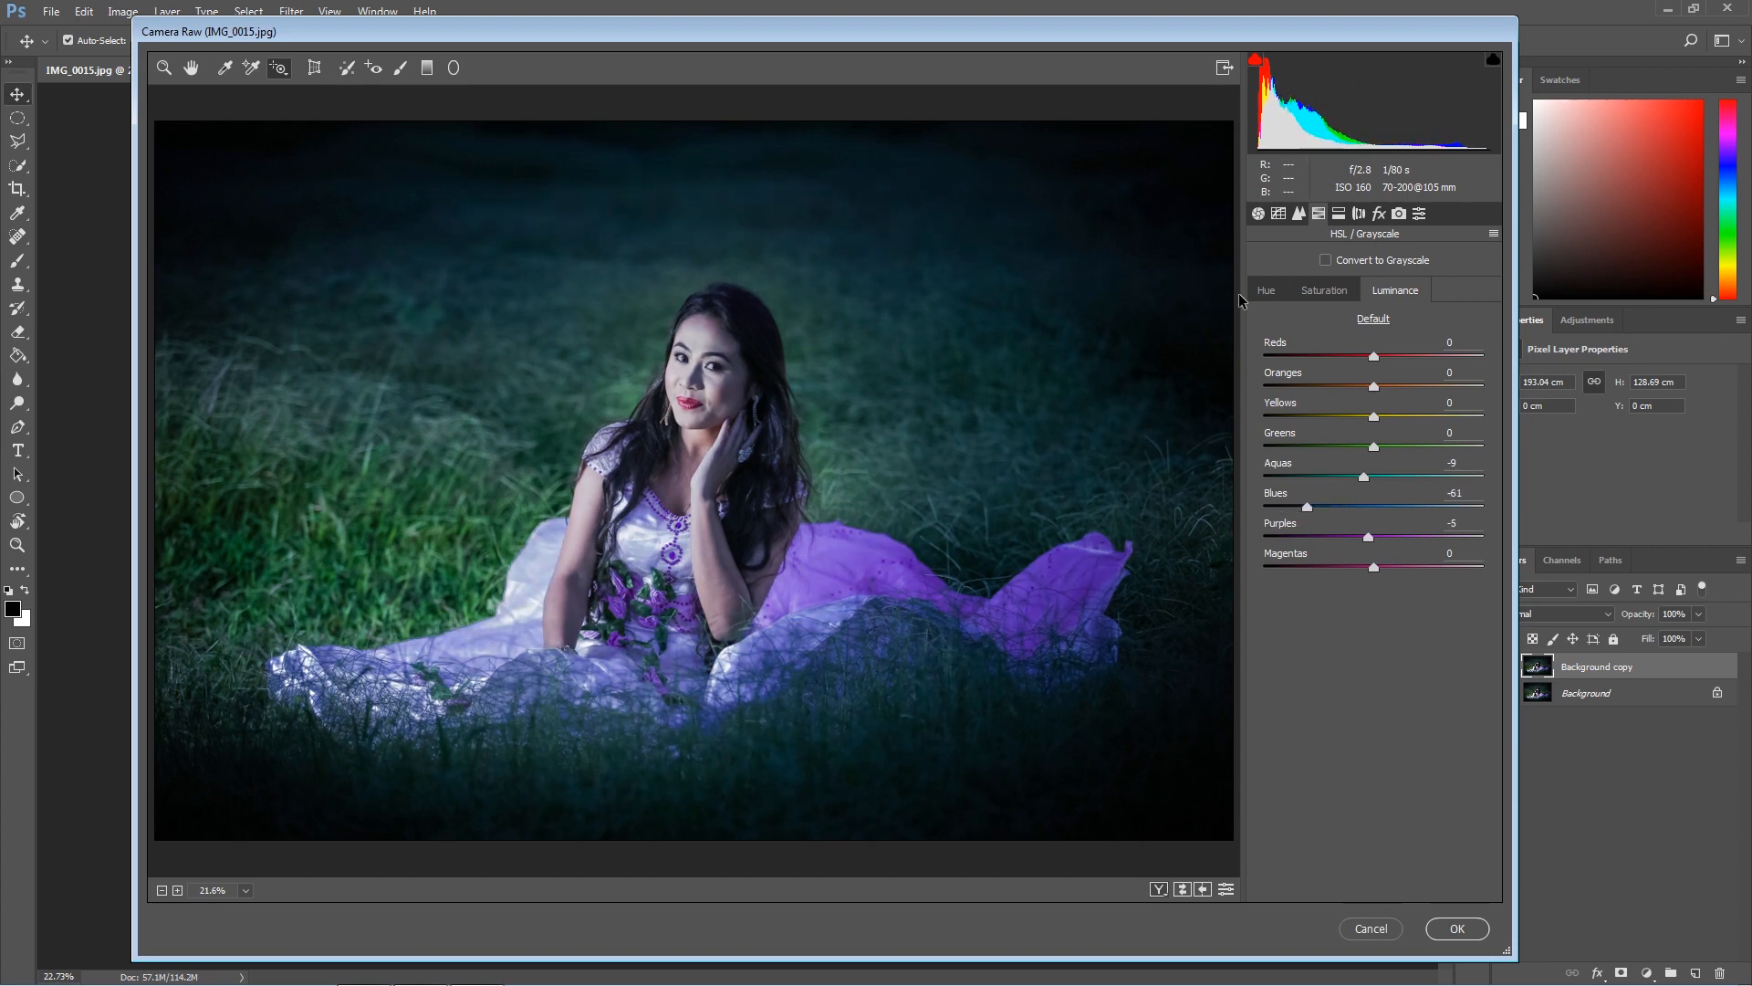
{"action": "left_click", "coordinate": [1266, 290]}
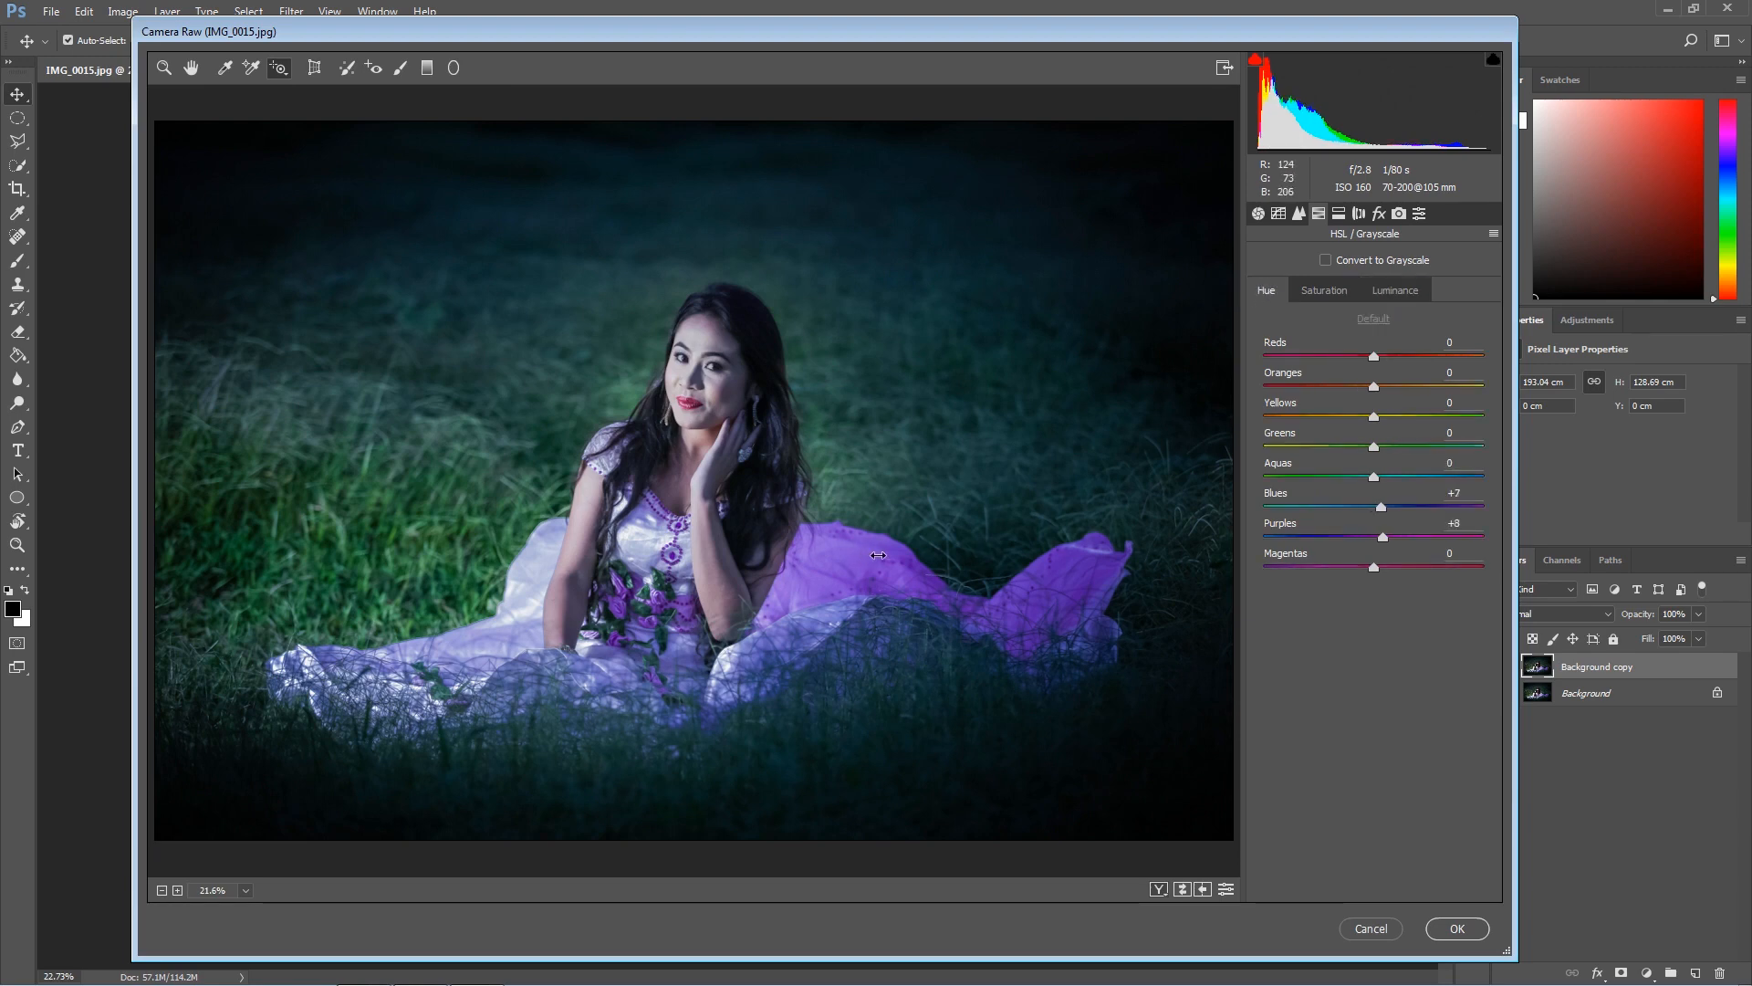
{"action": "mouse_move", "coordinate": [878, 555]}
{"action": "left_mouse_down"}
{"action": "mouse_move", "coordinate": [896, 556]}
{"action": "mouse_move", "coordinate": [847, 566]}
{"action": "mouse_move", "coordinate": [879, 572]}
{"action": "left_mouse_up"}
Add a post-crop vignette with Amount -13, Midpoint 59, Roundness +43 and Feather 88, and apply the Camera Raw edits
{"action": "left_click", "coordinate": [1379, 214]}
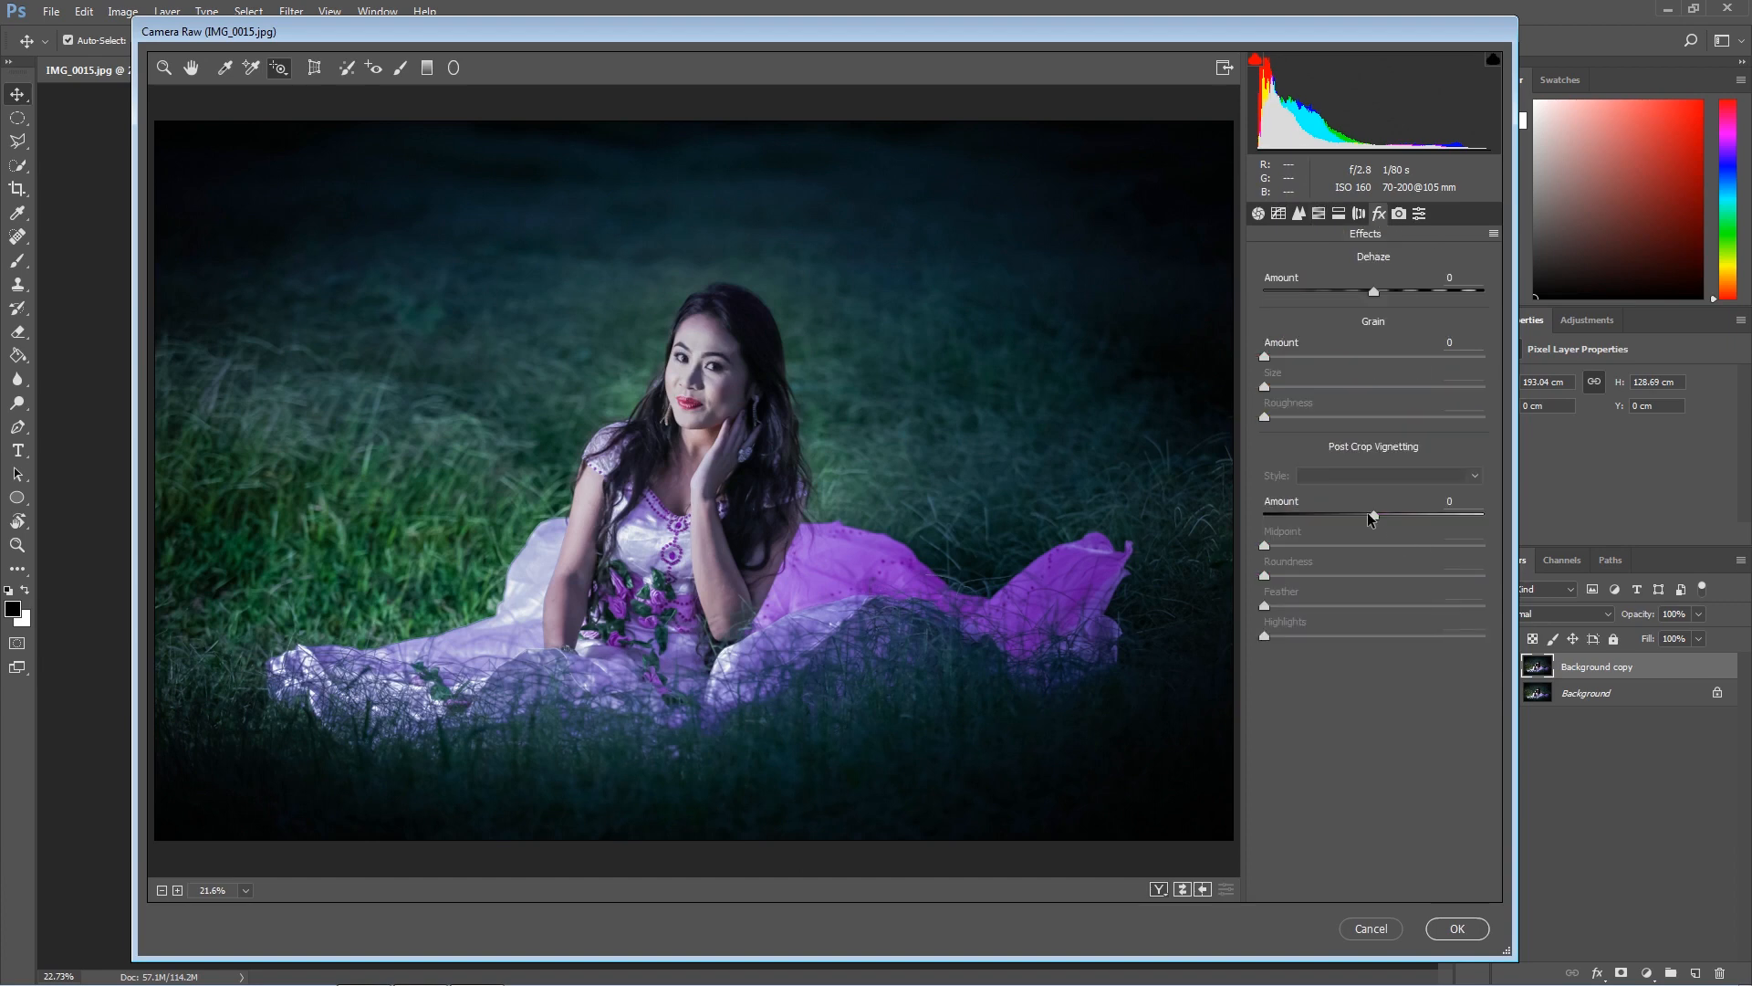
{"action": "left_click_drag", "start_coordinate": [1373, 516], "coordinate": [1344, 519]}
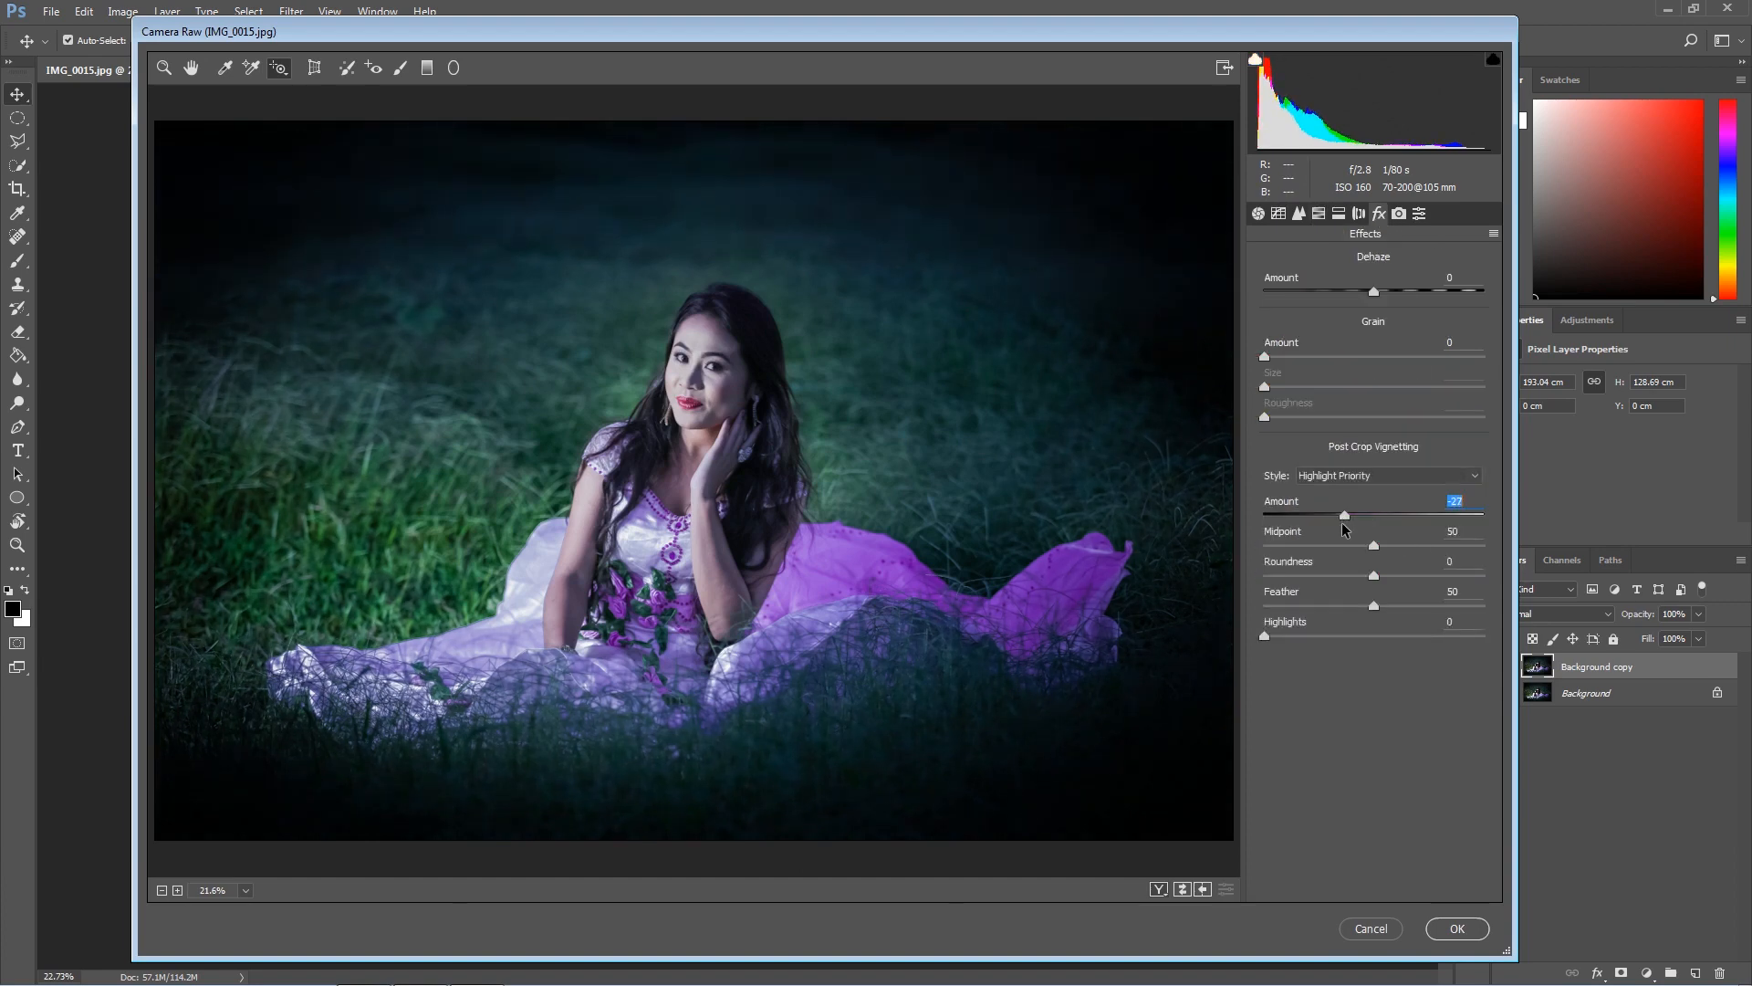
{"action": "left_click_drag", "start_coordinate": [1374, 577], "coordinate": [1457, 611]}
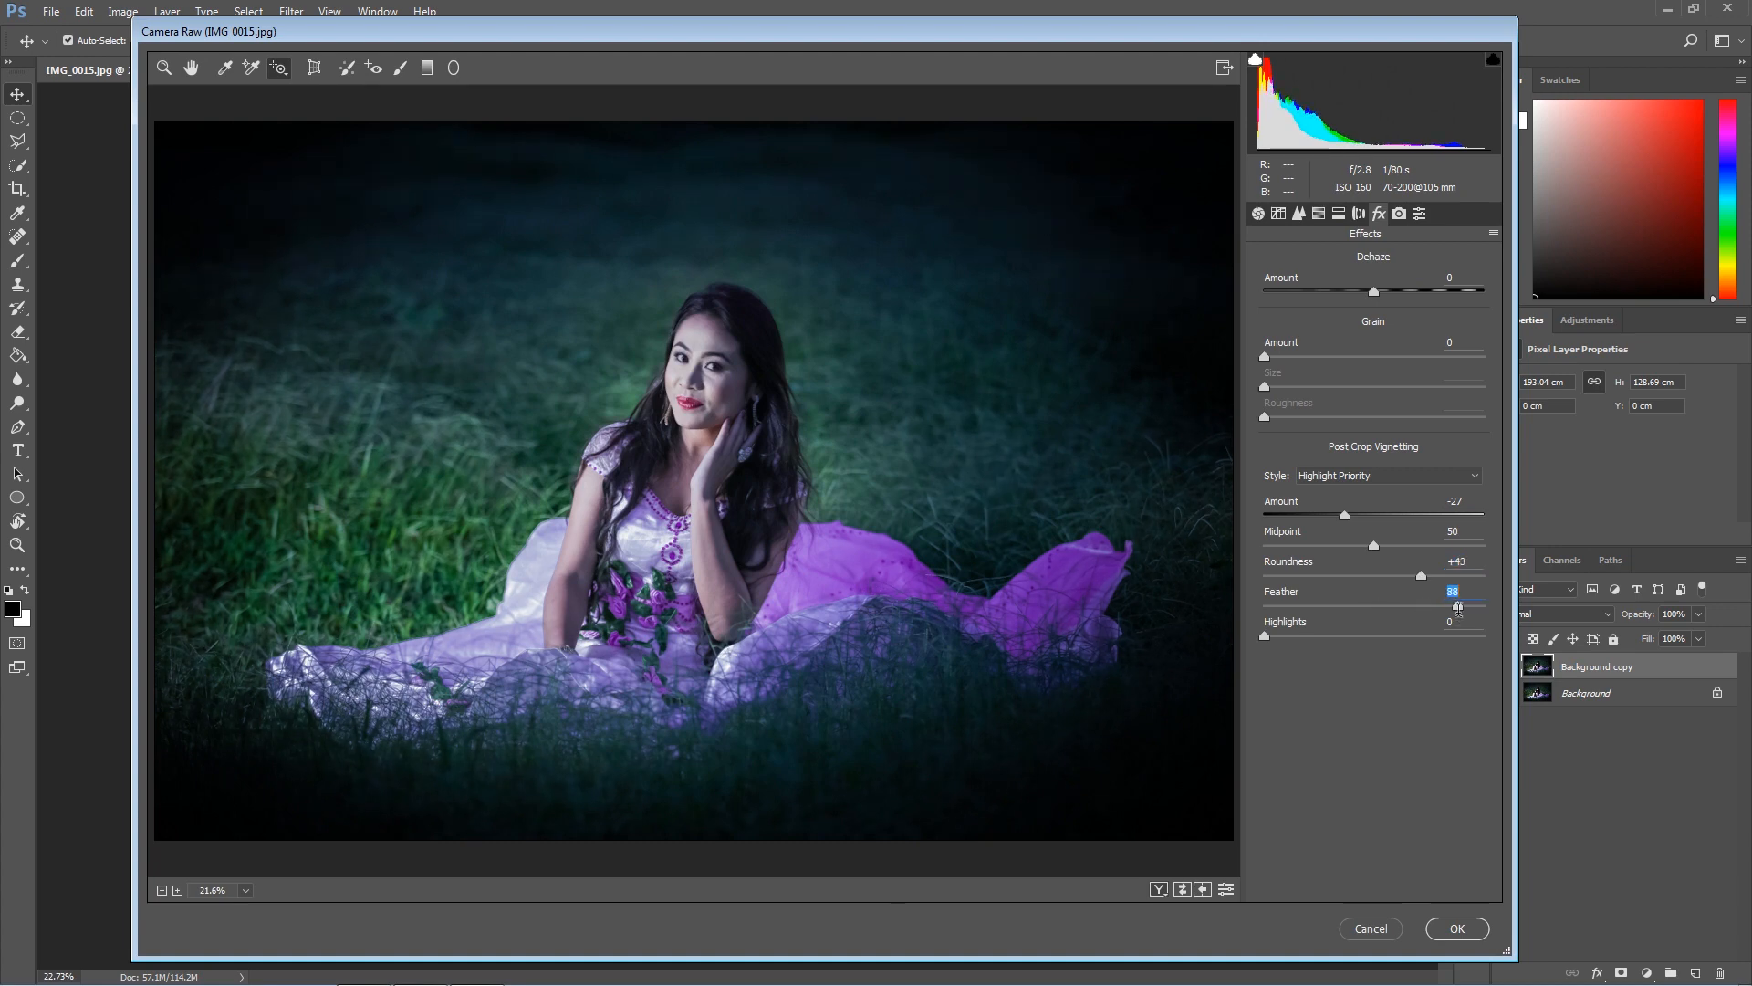
{"action": "left_click_drag", "start_coordinate": [1375, 553], "coordinate": [1363, 518]}
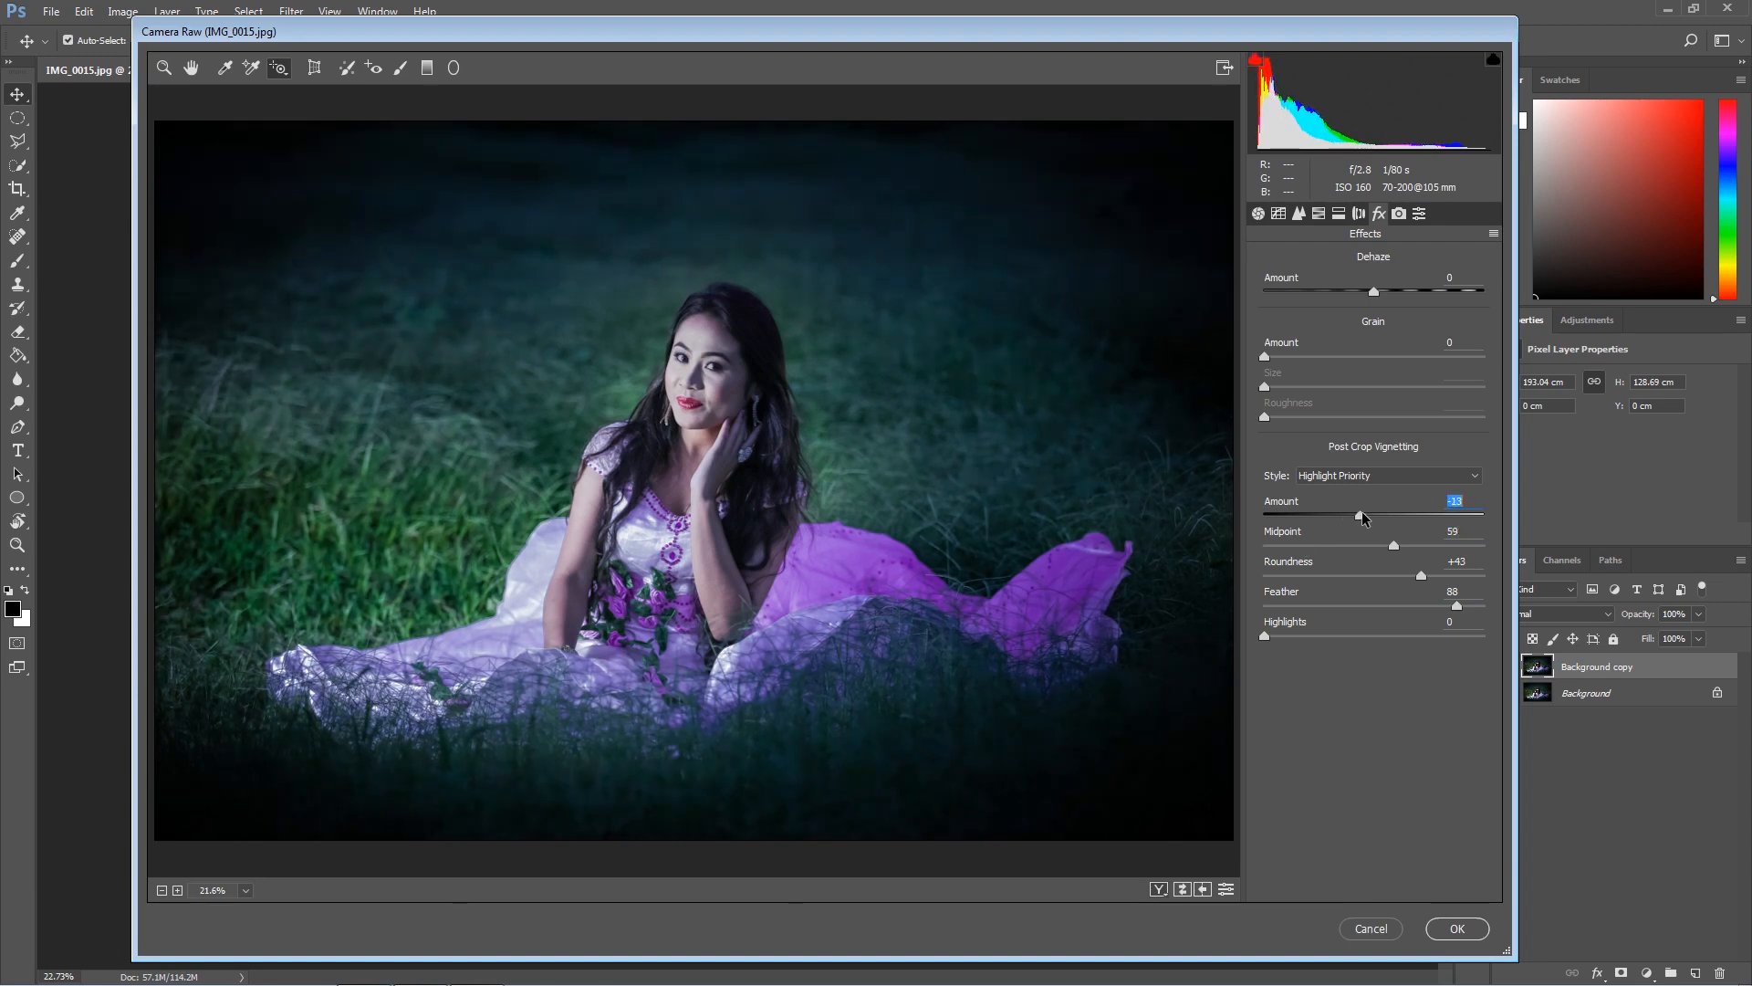
{"action": "left_click", "coordinate": [1457, 928]}
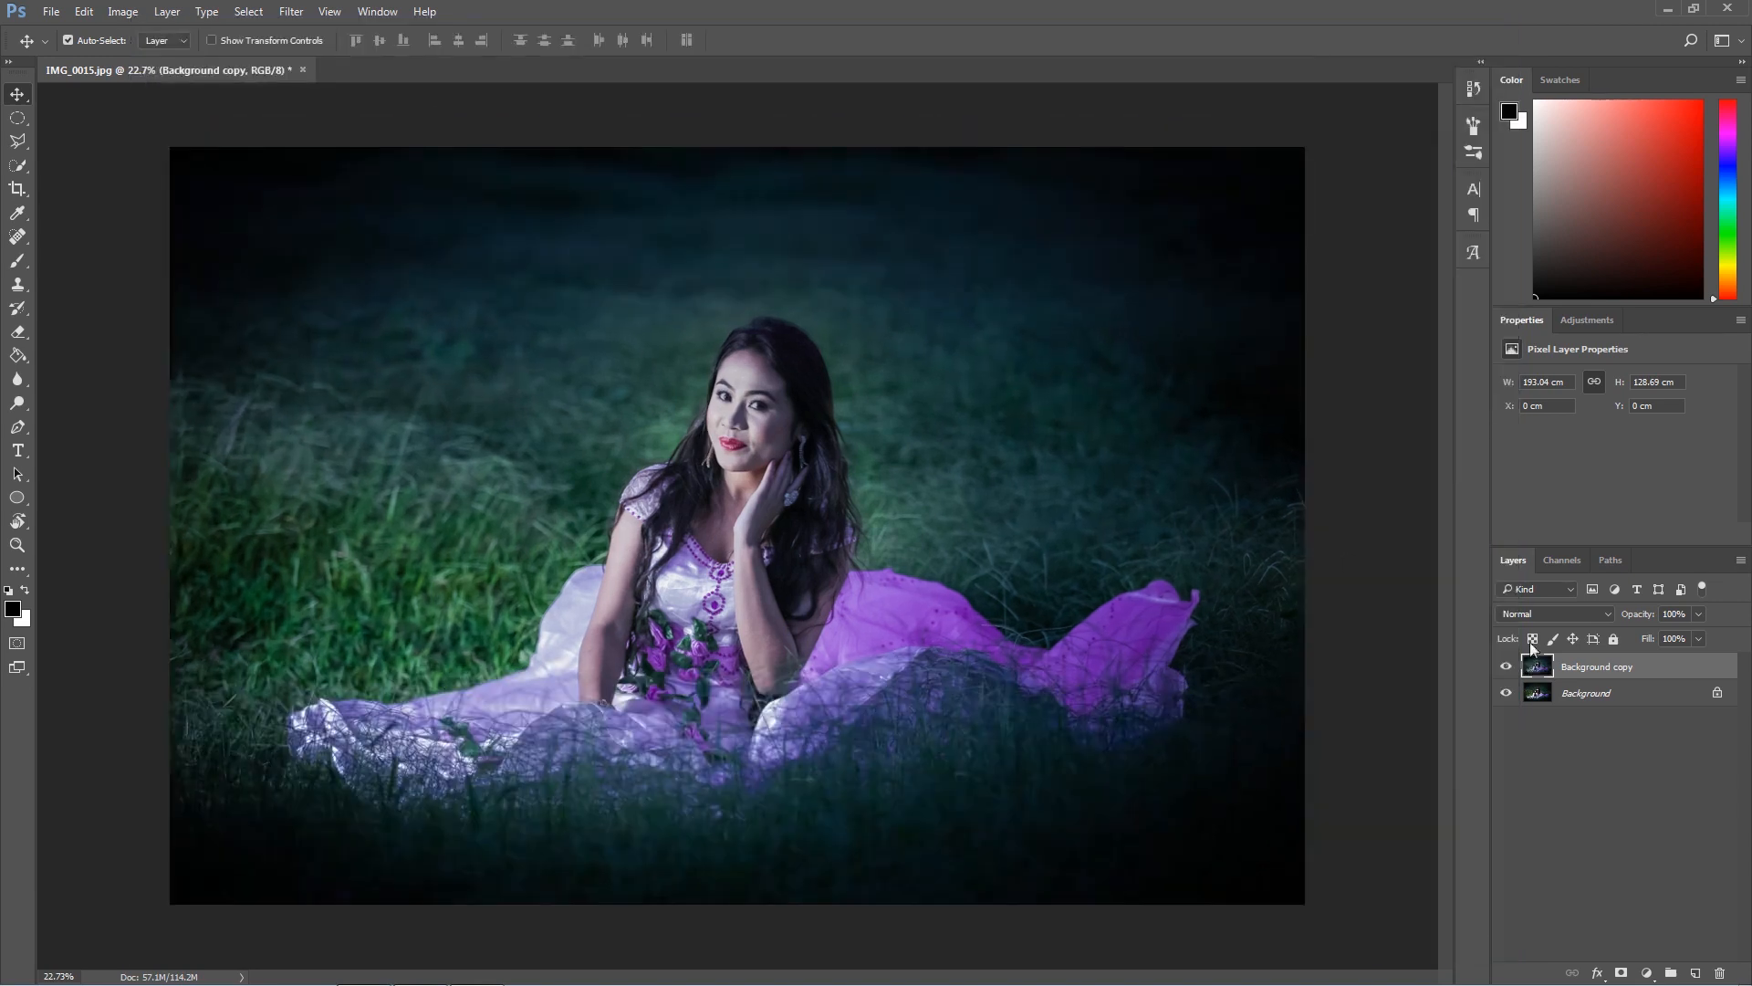
Compare the photo before and after the edits by hiding and reshowing the Background copy layer
{"action": "left_click", "coordinate": [1508, 667]}
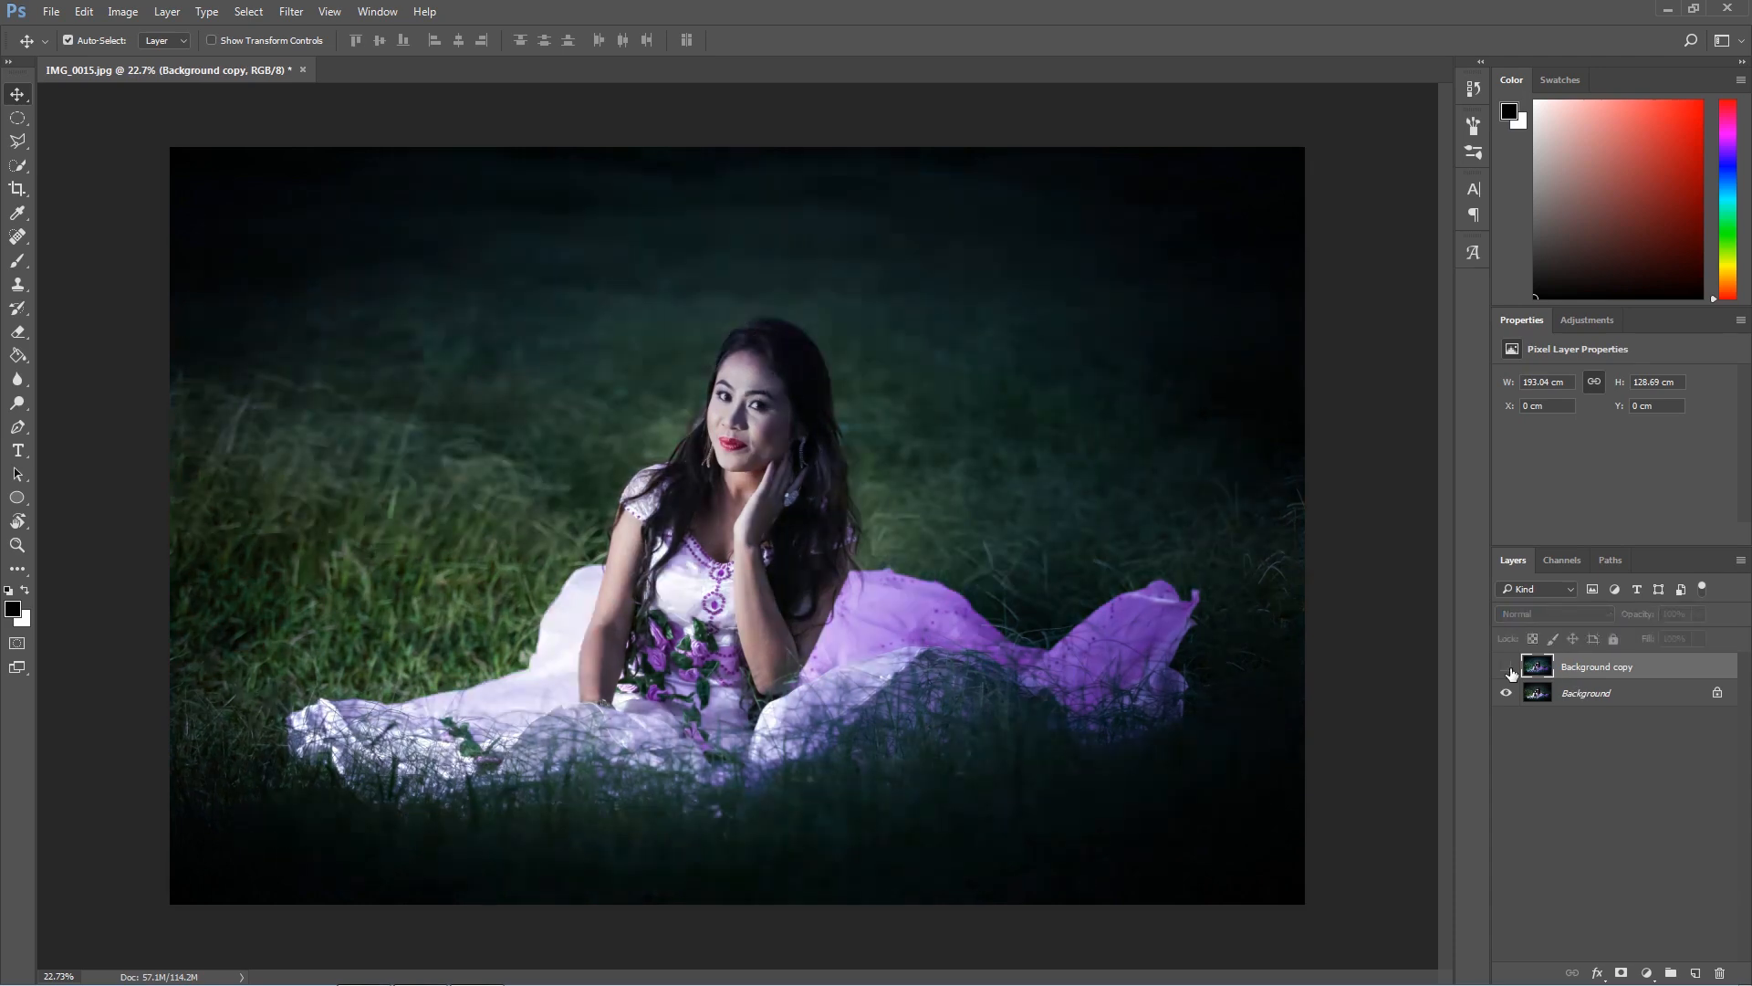
{"action": "left_click", "coordinate": [1507, 667]}
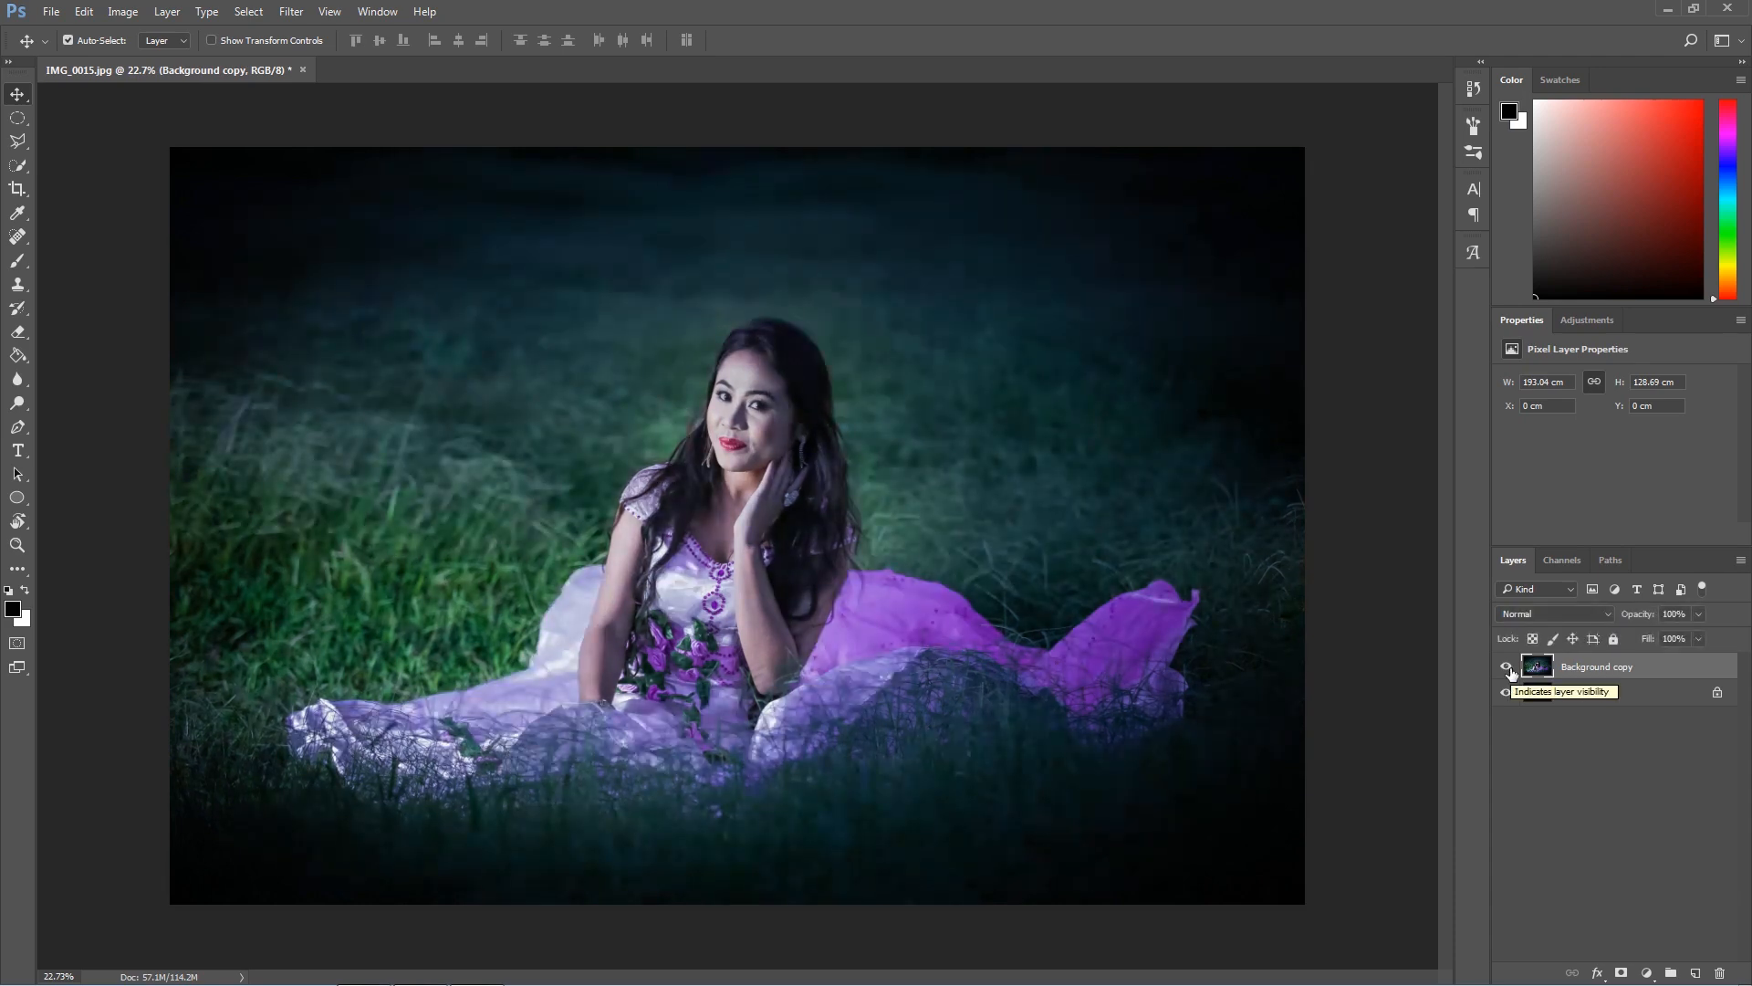
Open IMG_0018 and bring its glowing lights image into the IMG_0015.jpg document as a new layer above the portrait
{"action": "left_click", "coordinate": [46, 12]}
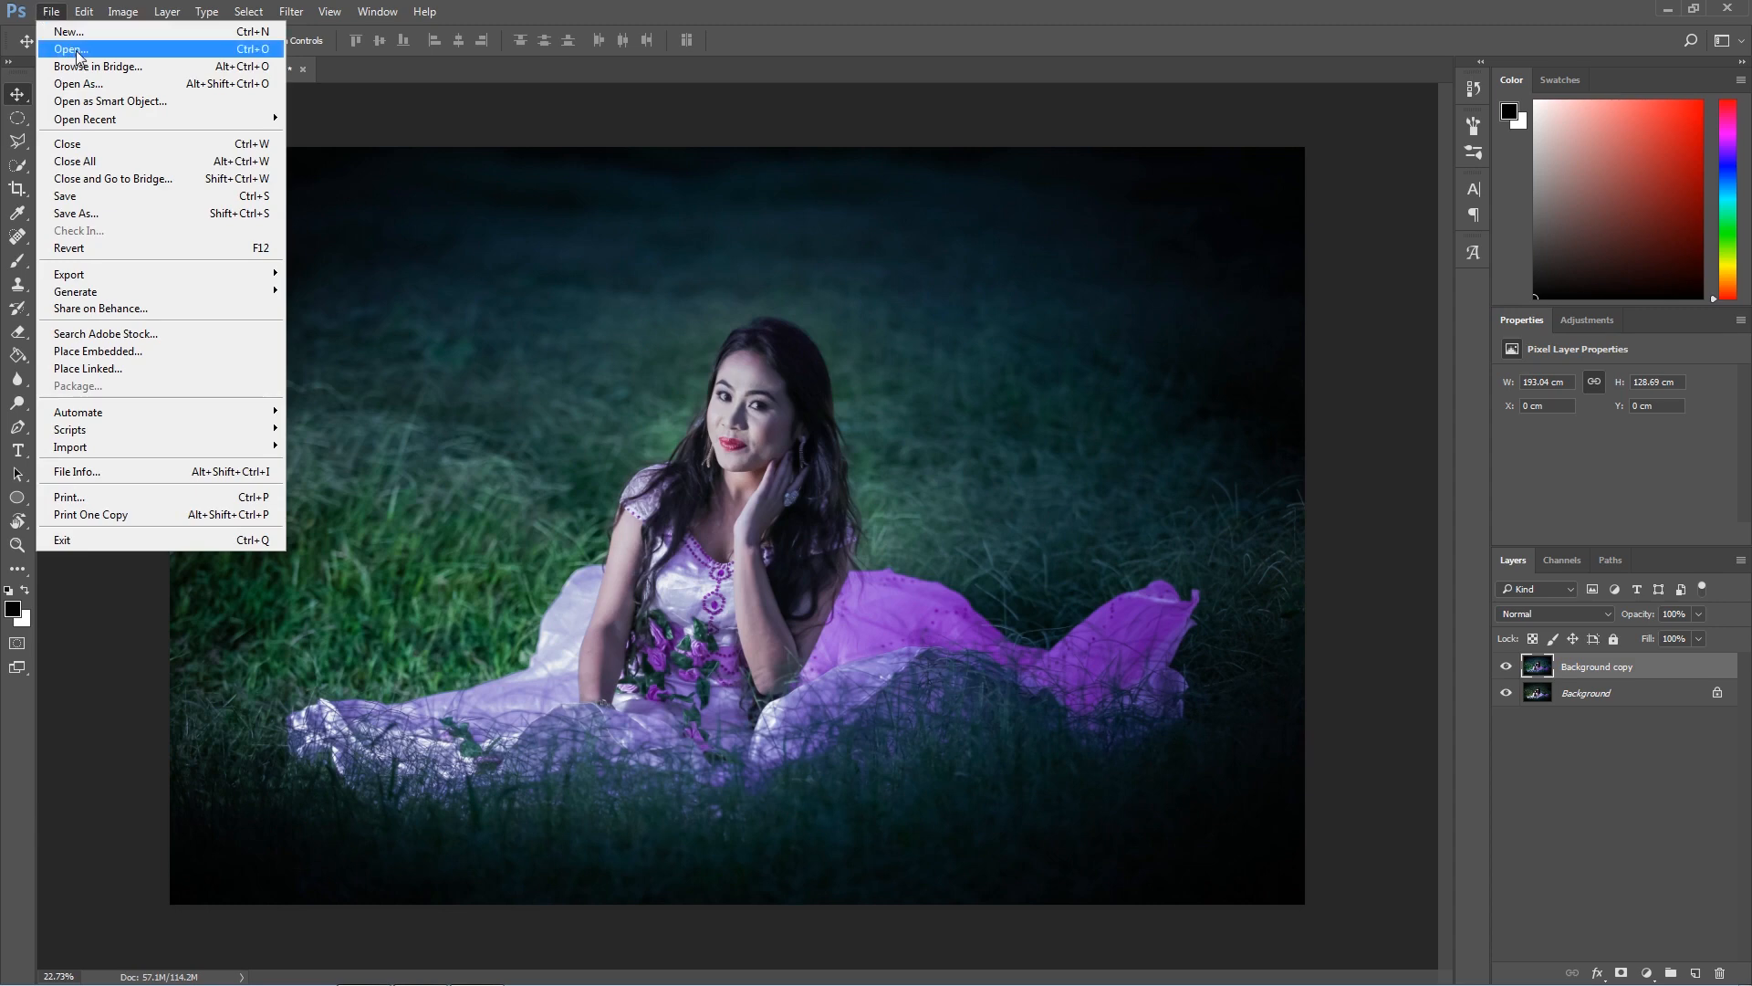
{"action": "left_click", "coordinate": [70, 48]}
{"action": "left_click", "coordinate": [324, 127]}
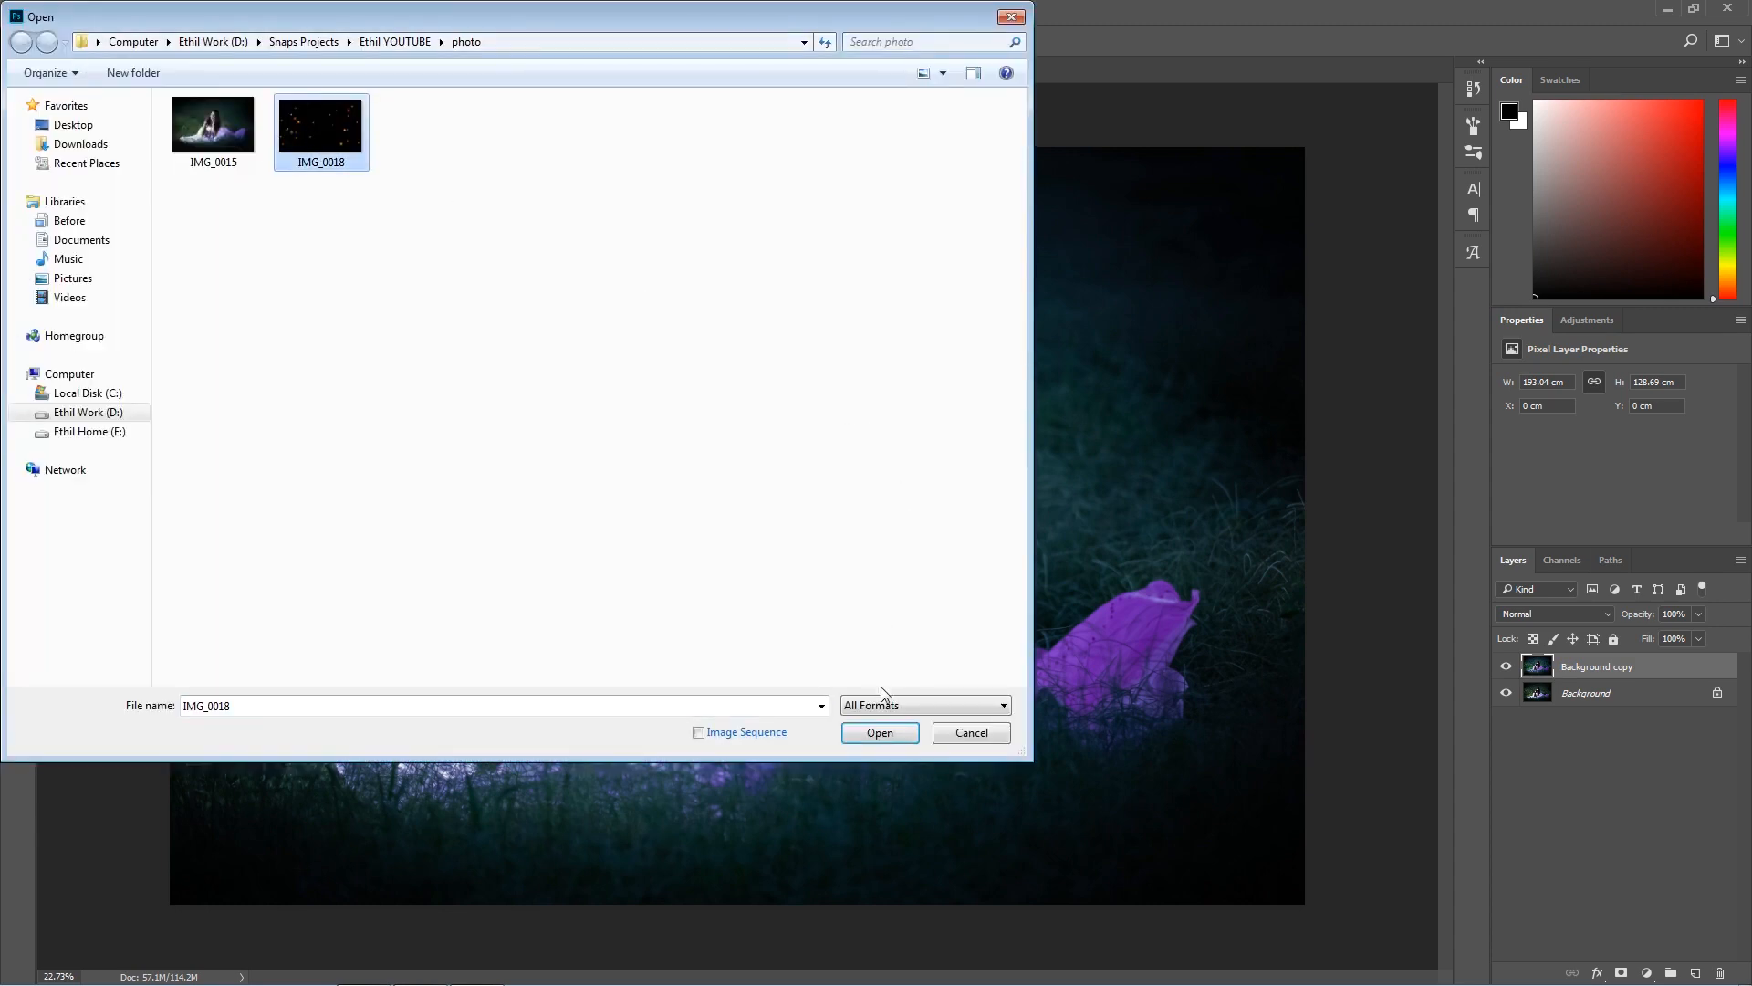
{"action": "left_click", "coordinate": [880, 733]}
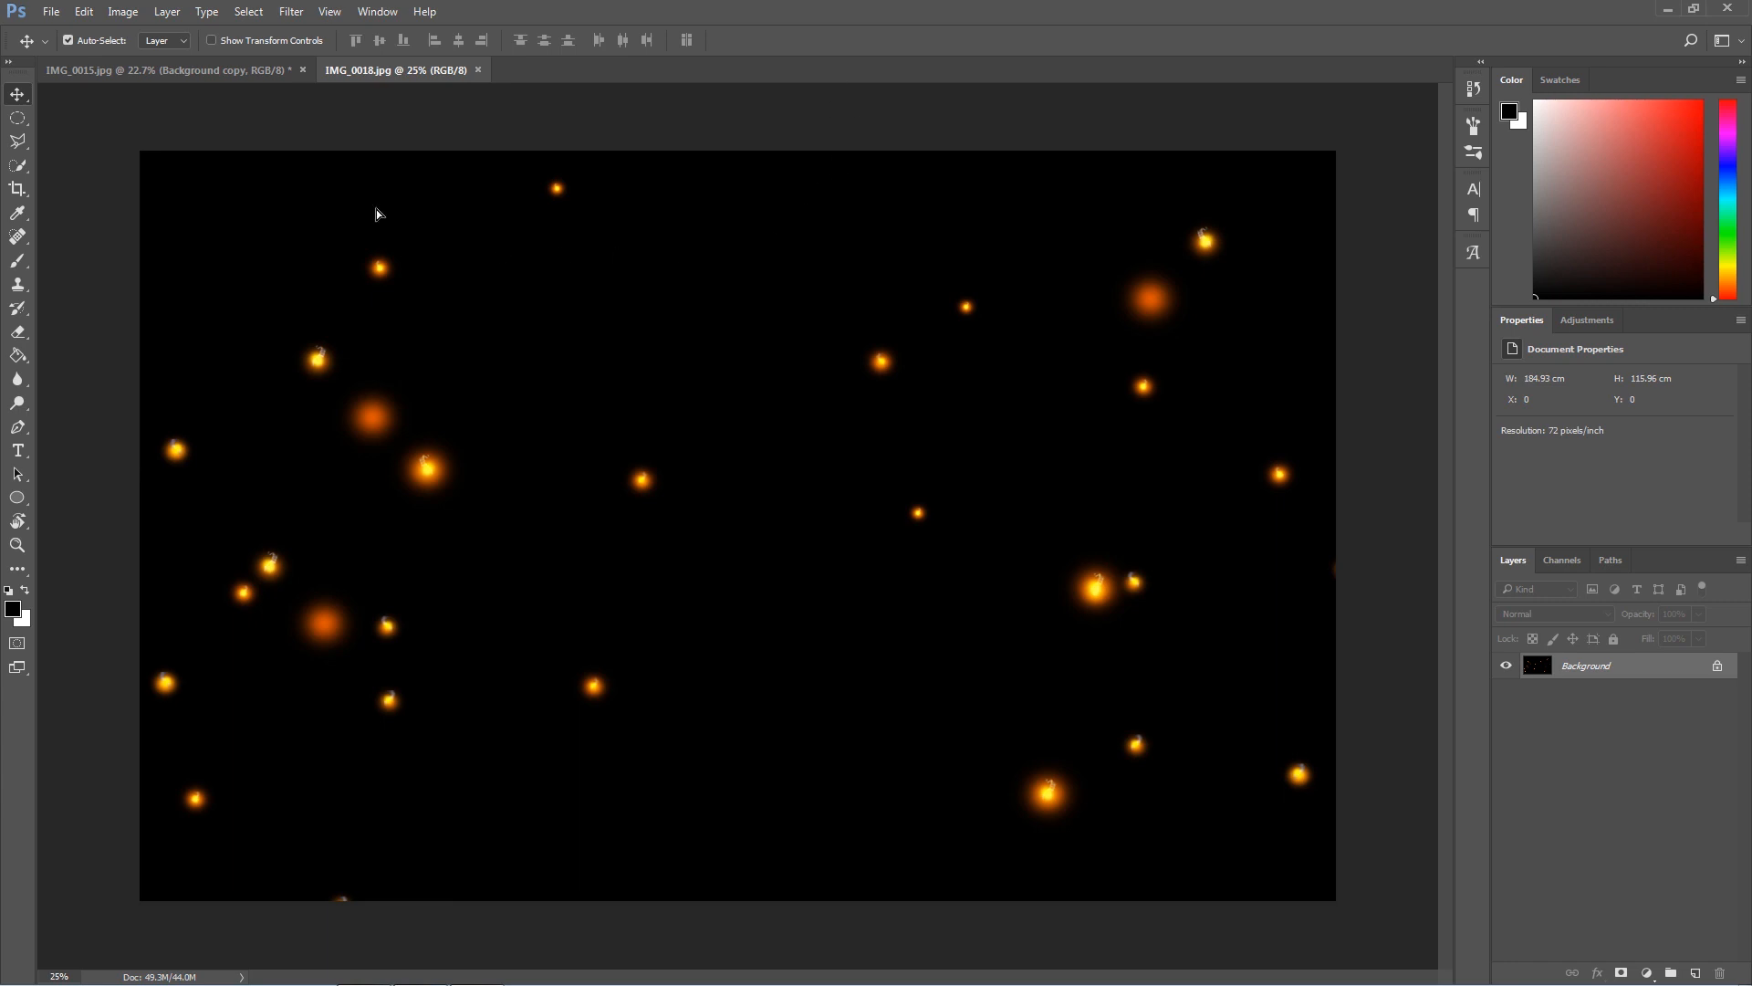
{"action": "left_click_drag", "start_coordinate": [233, 75], "coordinate": [706, 484]}
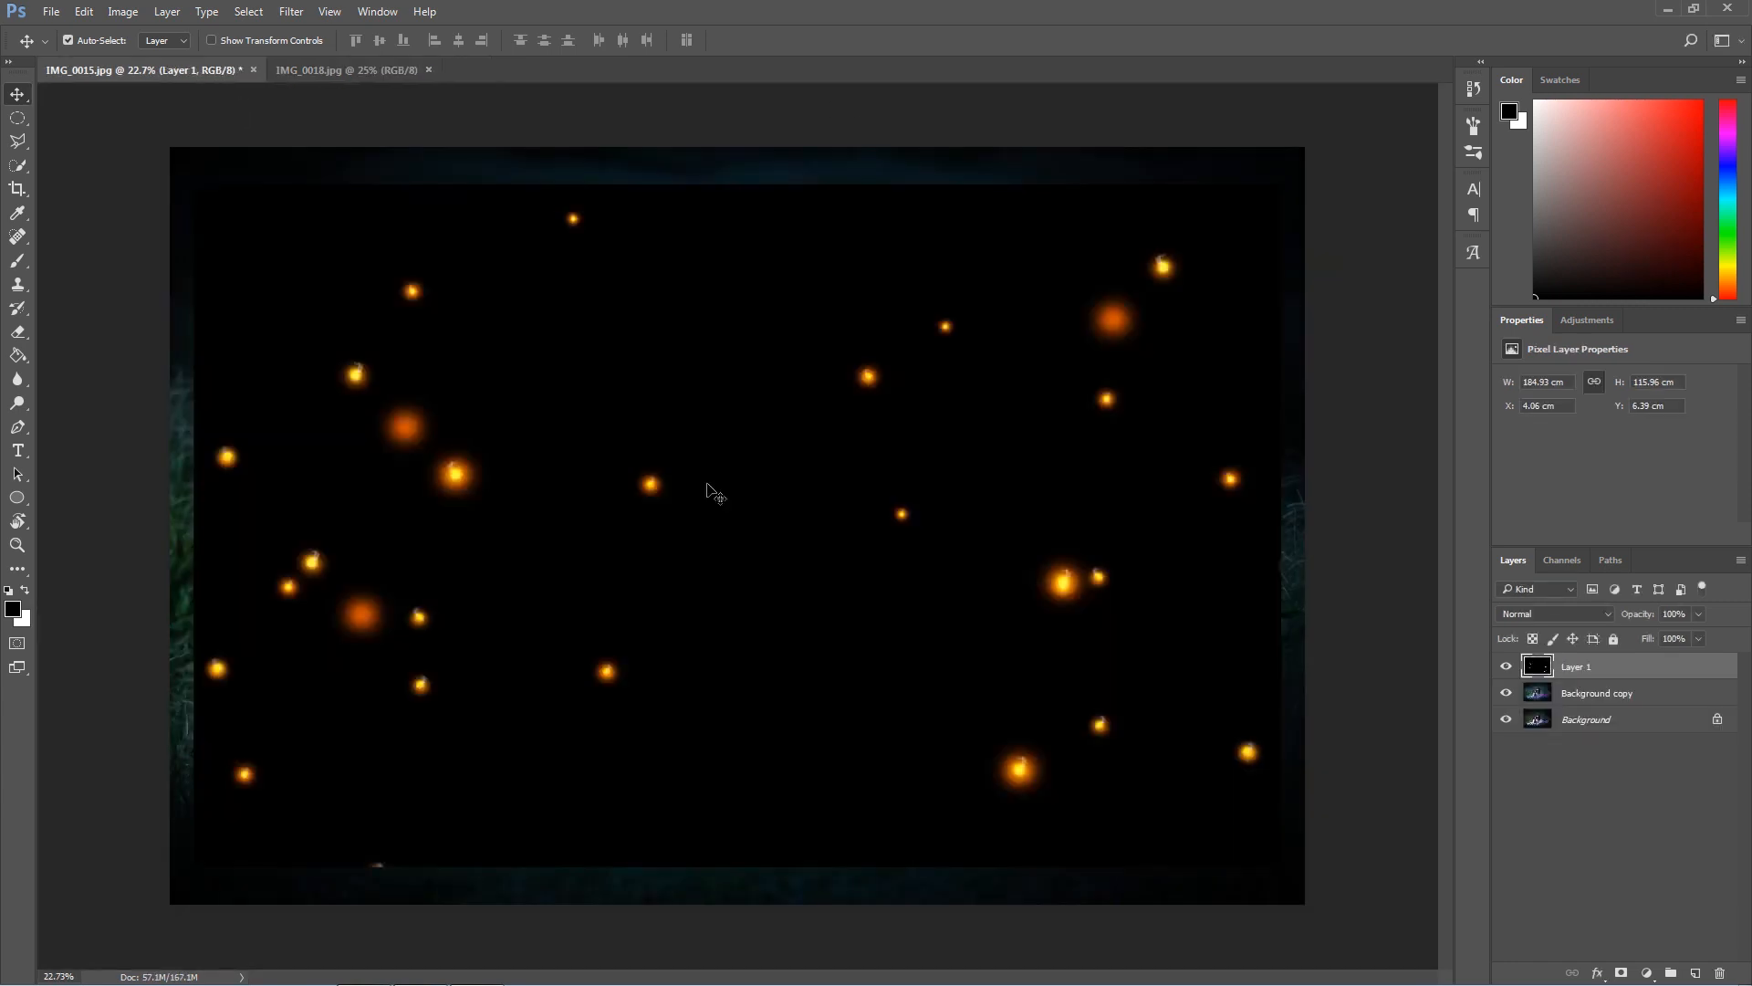
Set the glowing lights layer's blend mode to Screen and move it up to the photo's upper edge at Y 0 cm
{"action": "left_click", "coordinate": [1526, 615]}
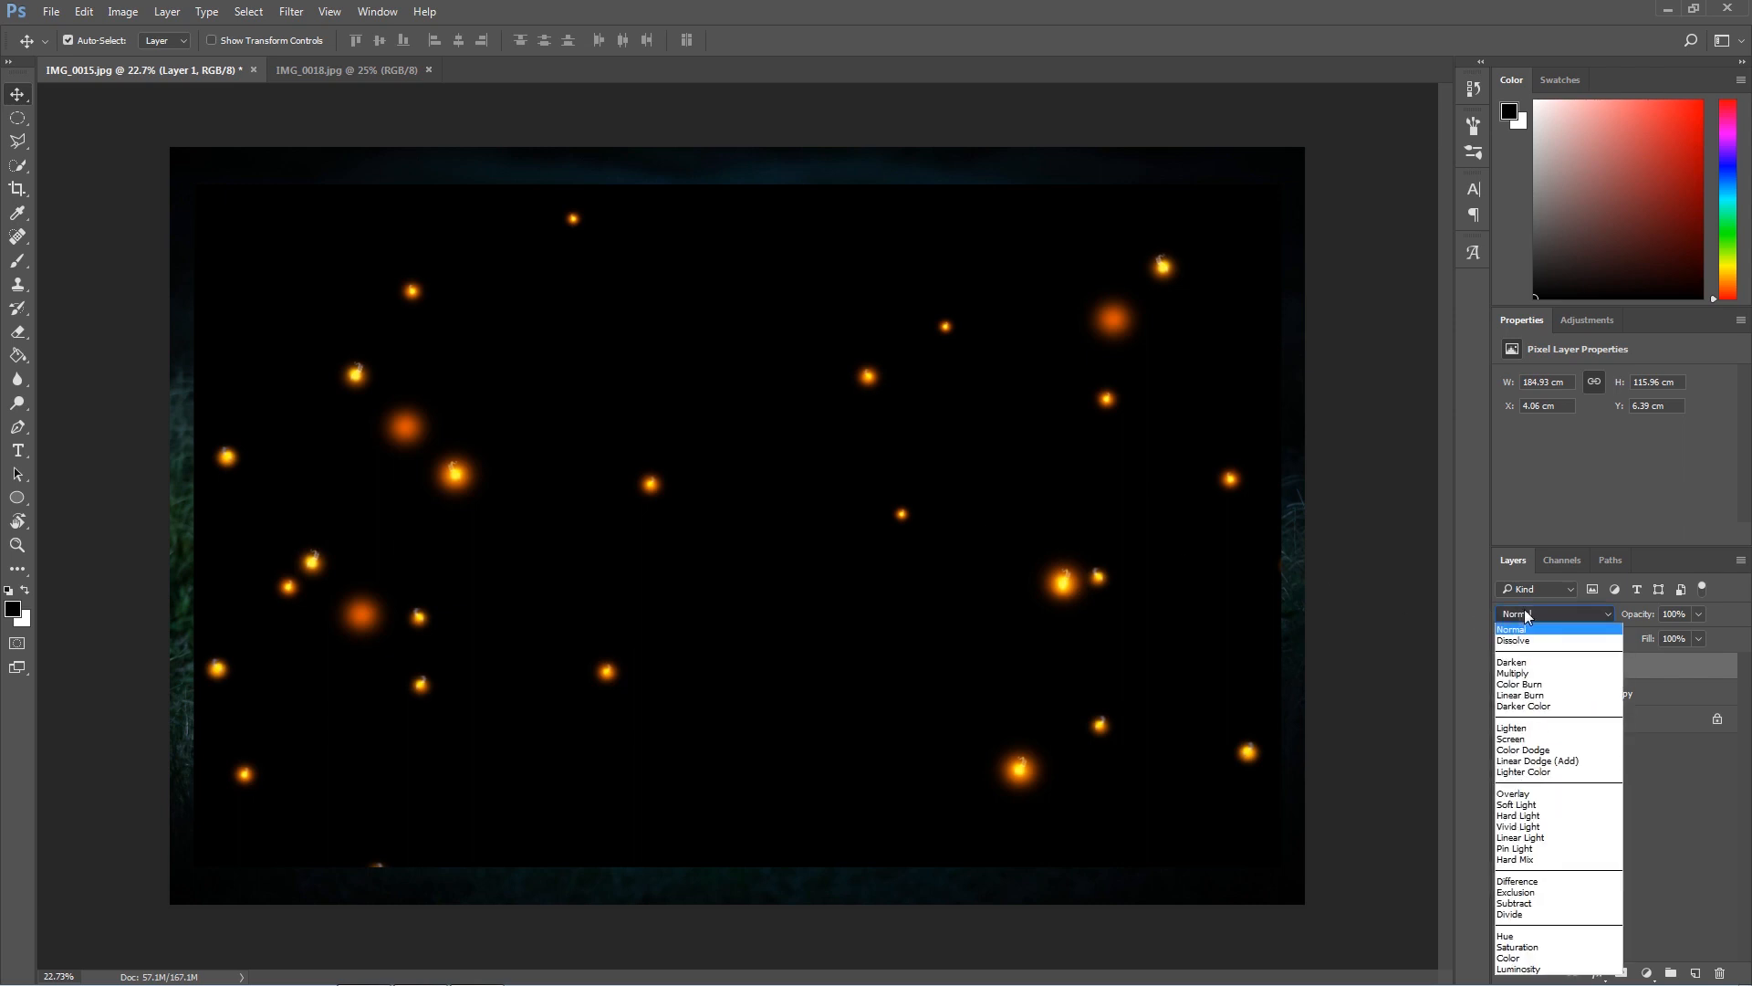
{"action": "left_click", "coordinate": [1517, 738]}
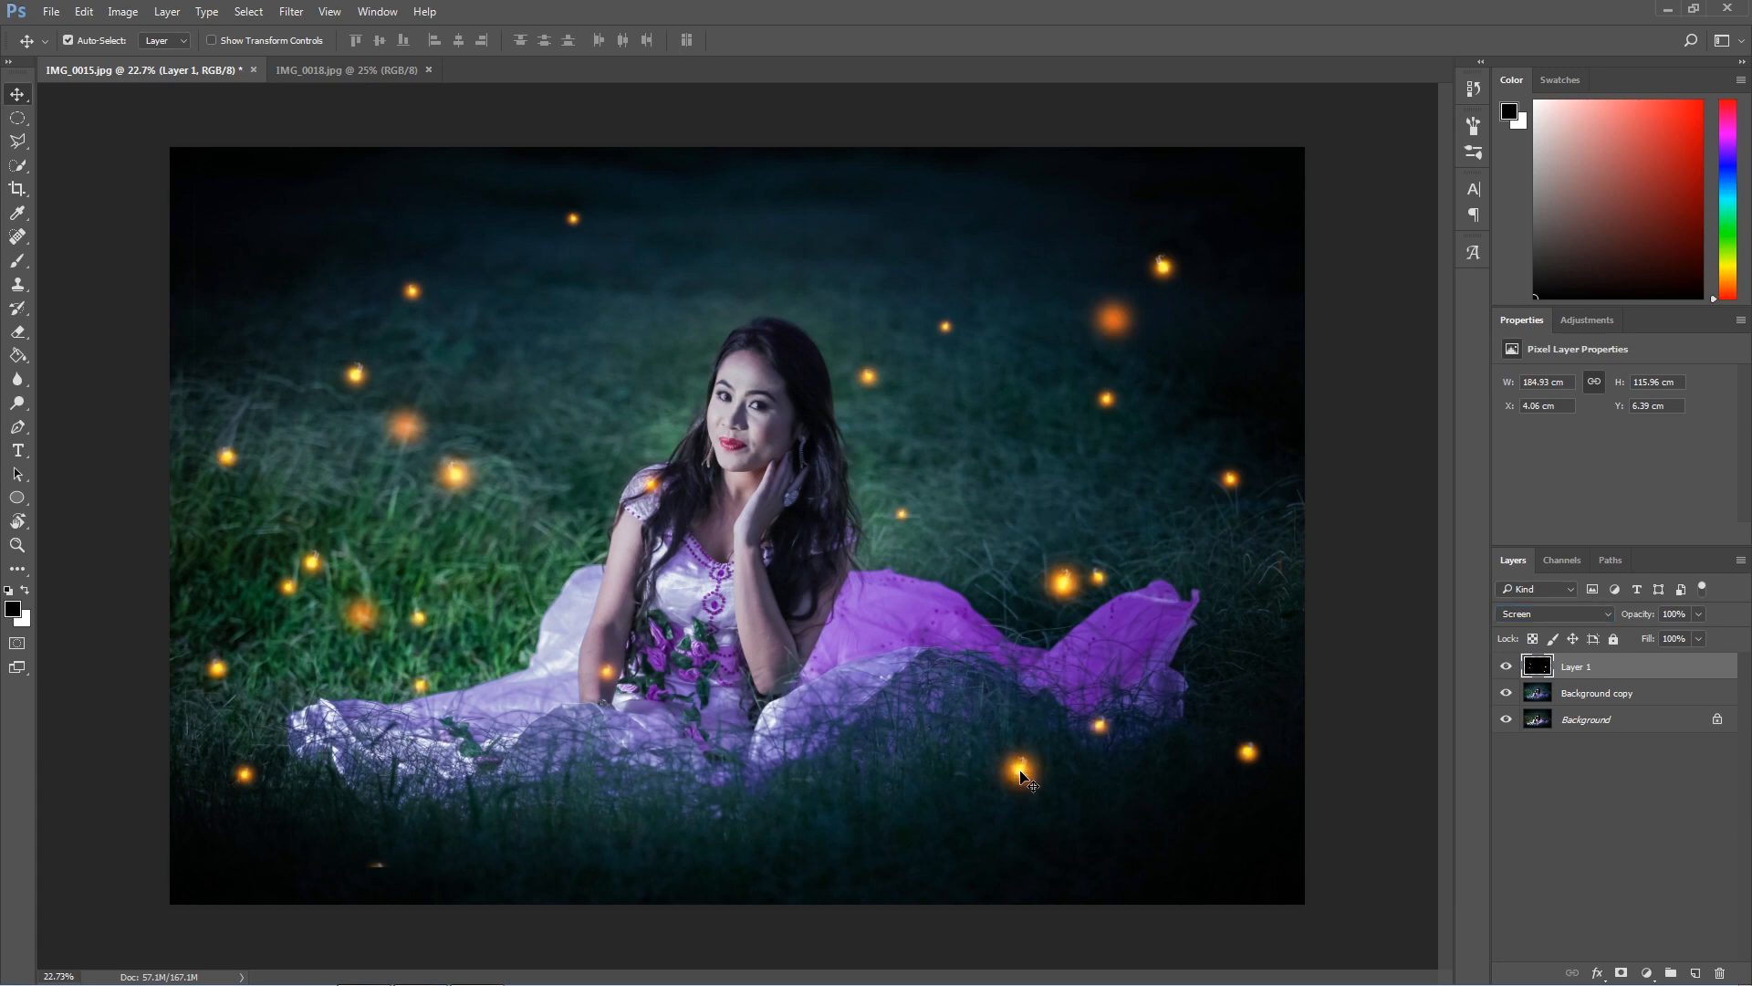
{"action": "left_click_drag", "start_coordinate": [1019, 776], "coordinate": [1022, 733]}
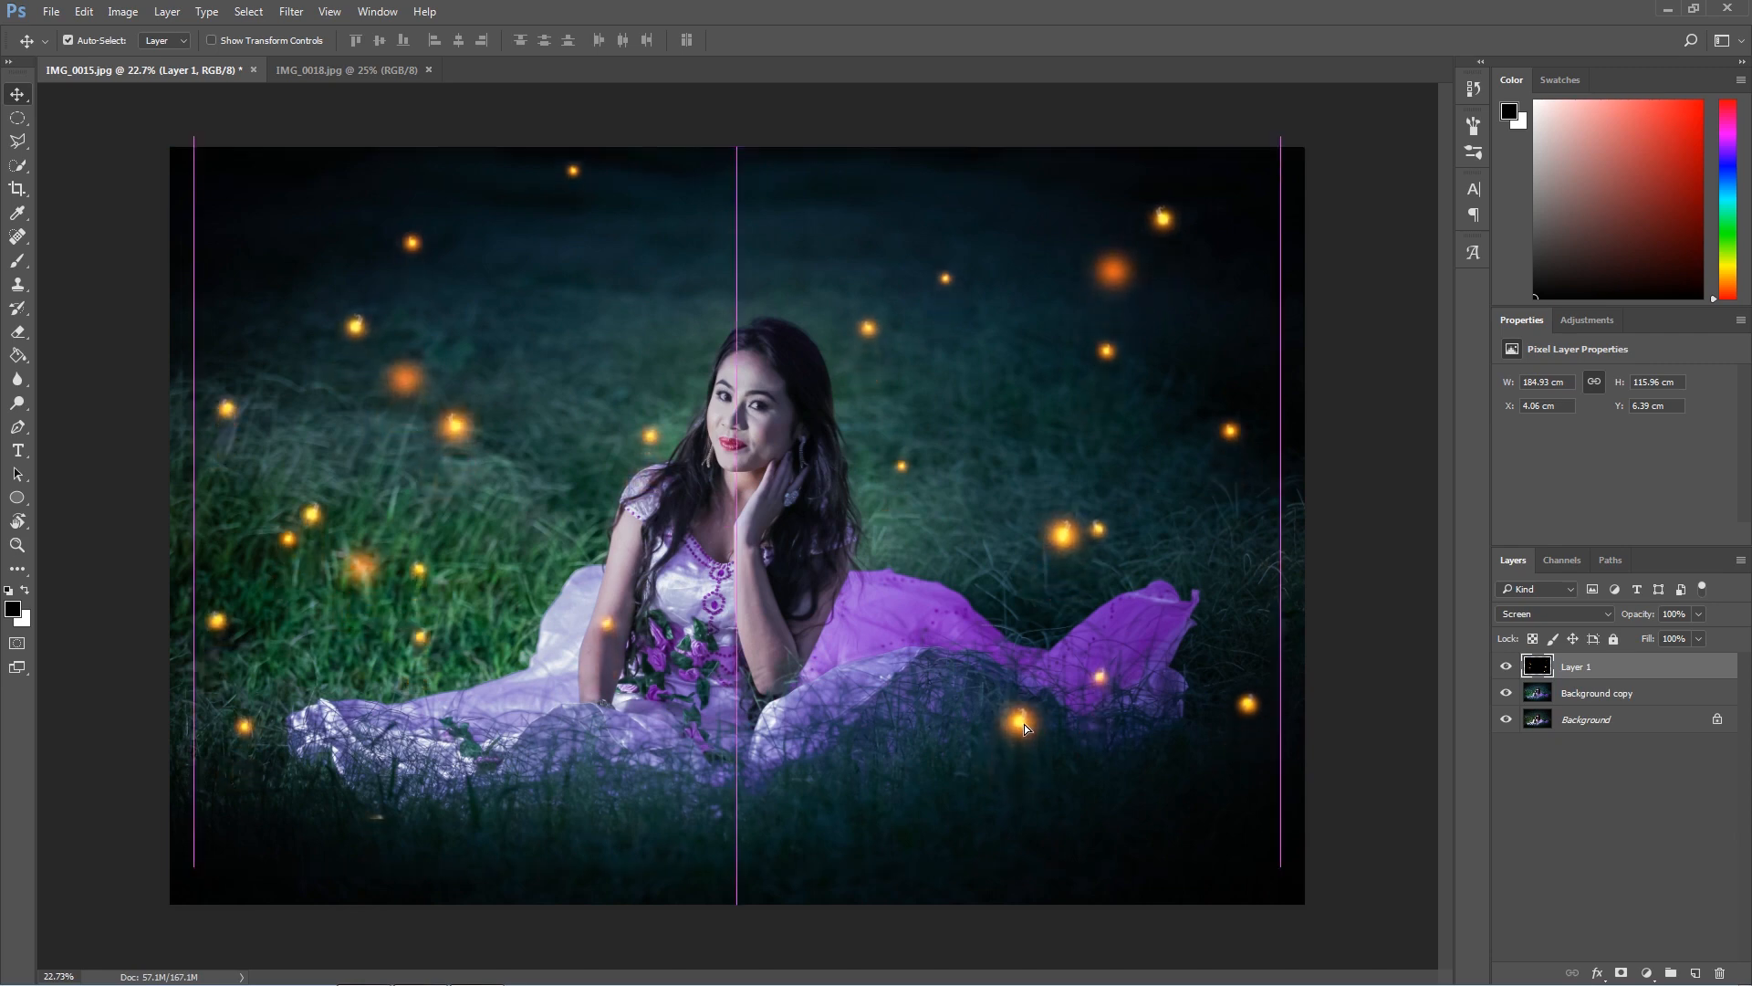
{"action": "left_click_drag", "start_coordinate": [1023, 725], "coordinate": [1024, 736]}
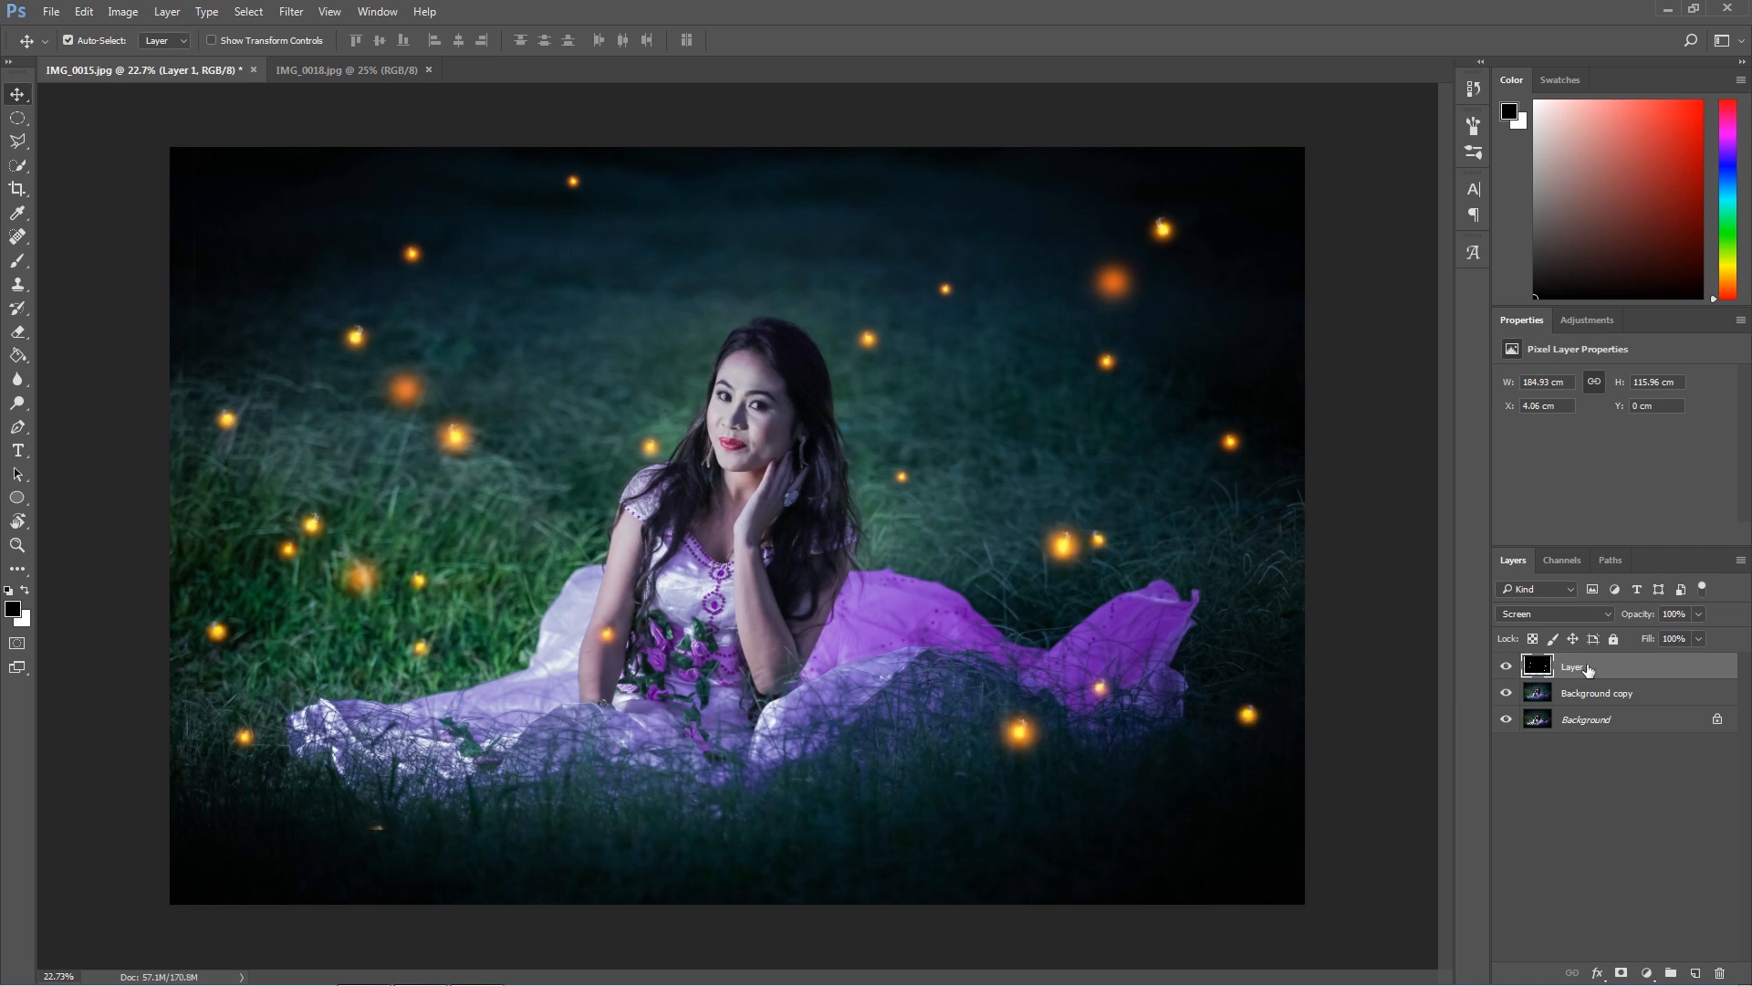
Stamp all visible layers into a new top layer and add a 73 px inside Stroke in bright green
{"action": "key", "text": "ctrl"}
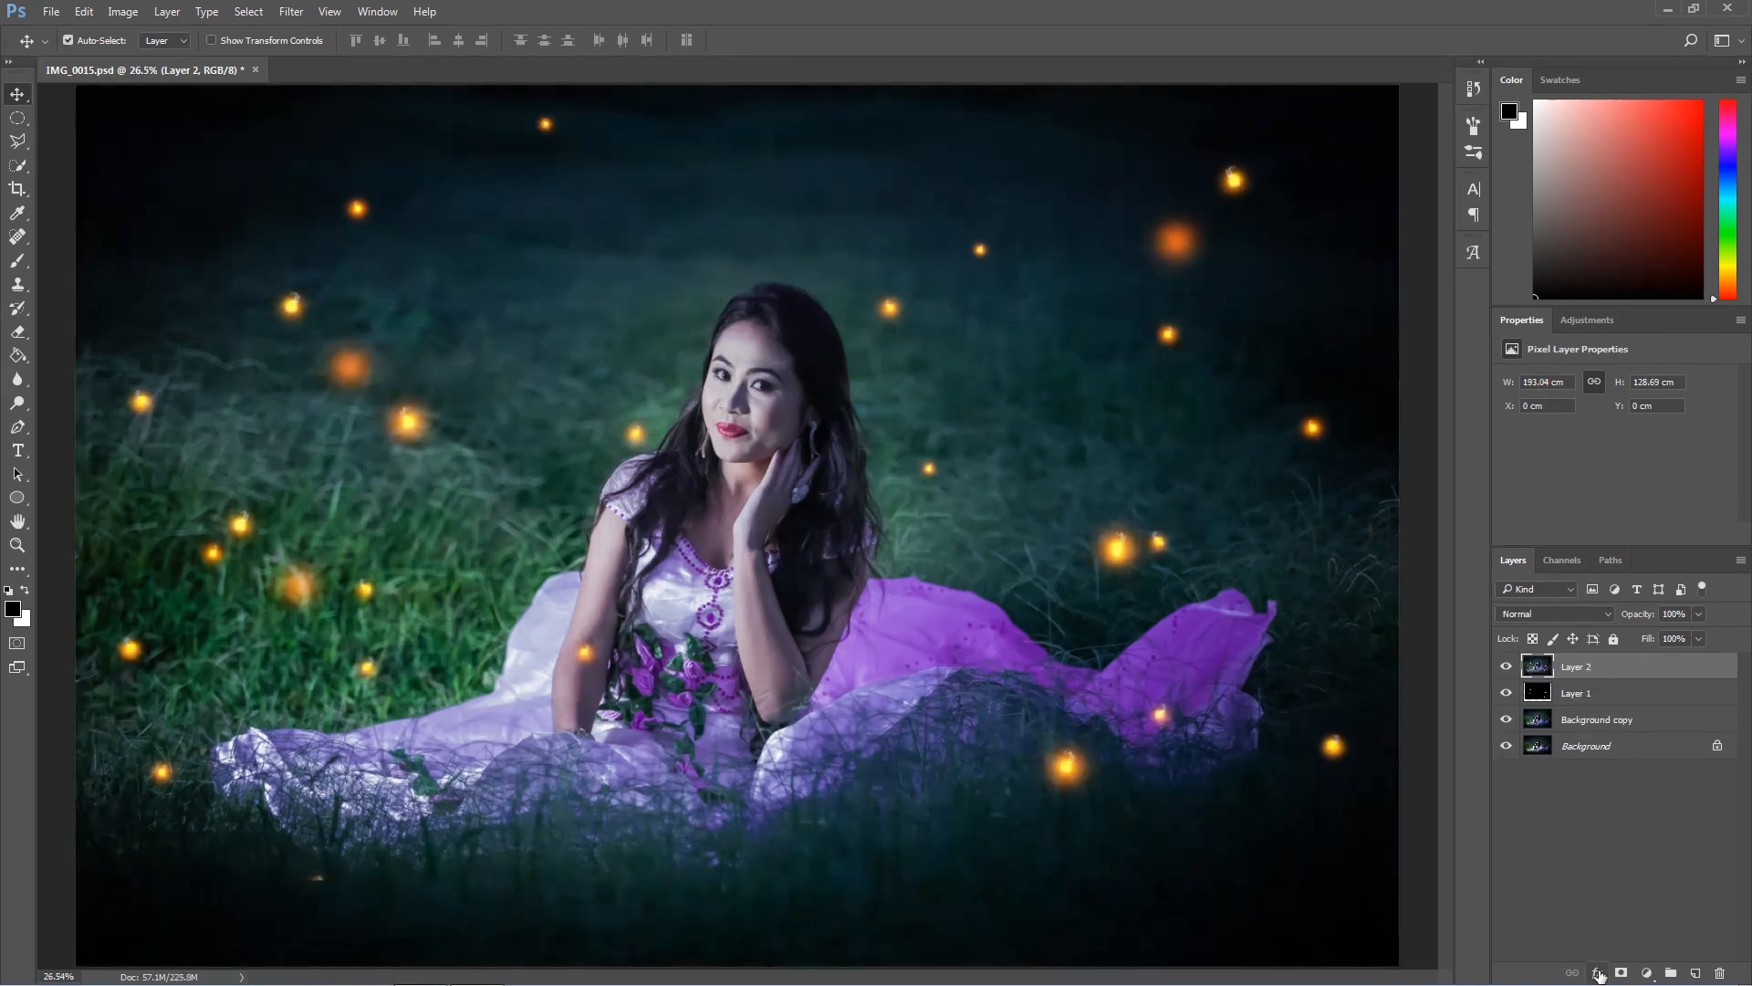
{"action": "left_click", "coordinate": [1597, 973]}
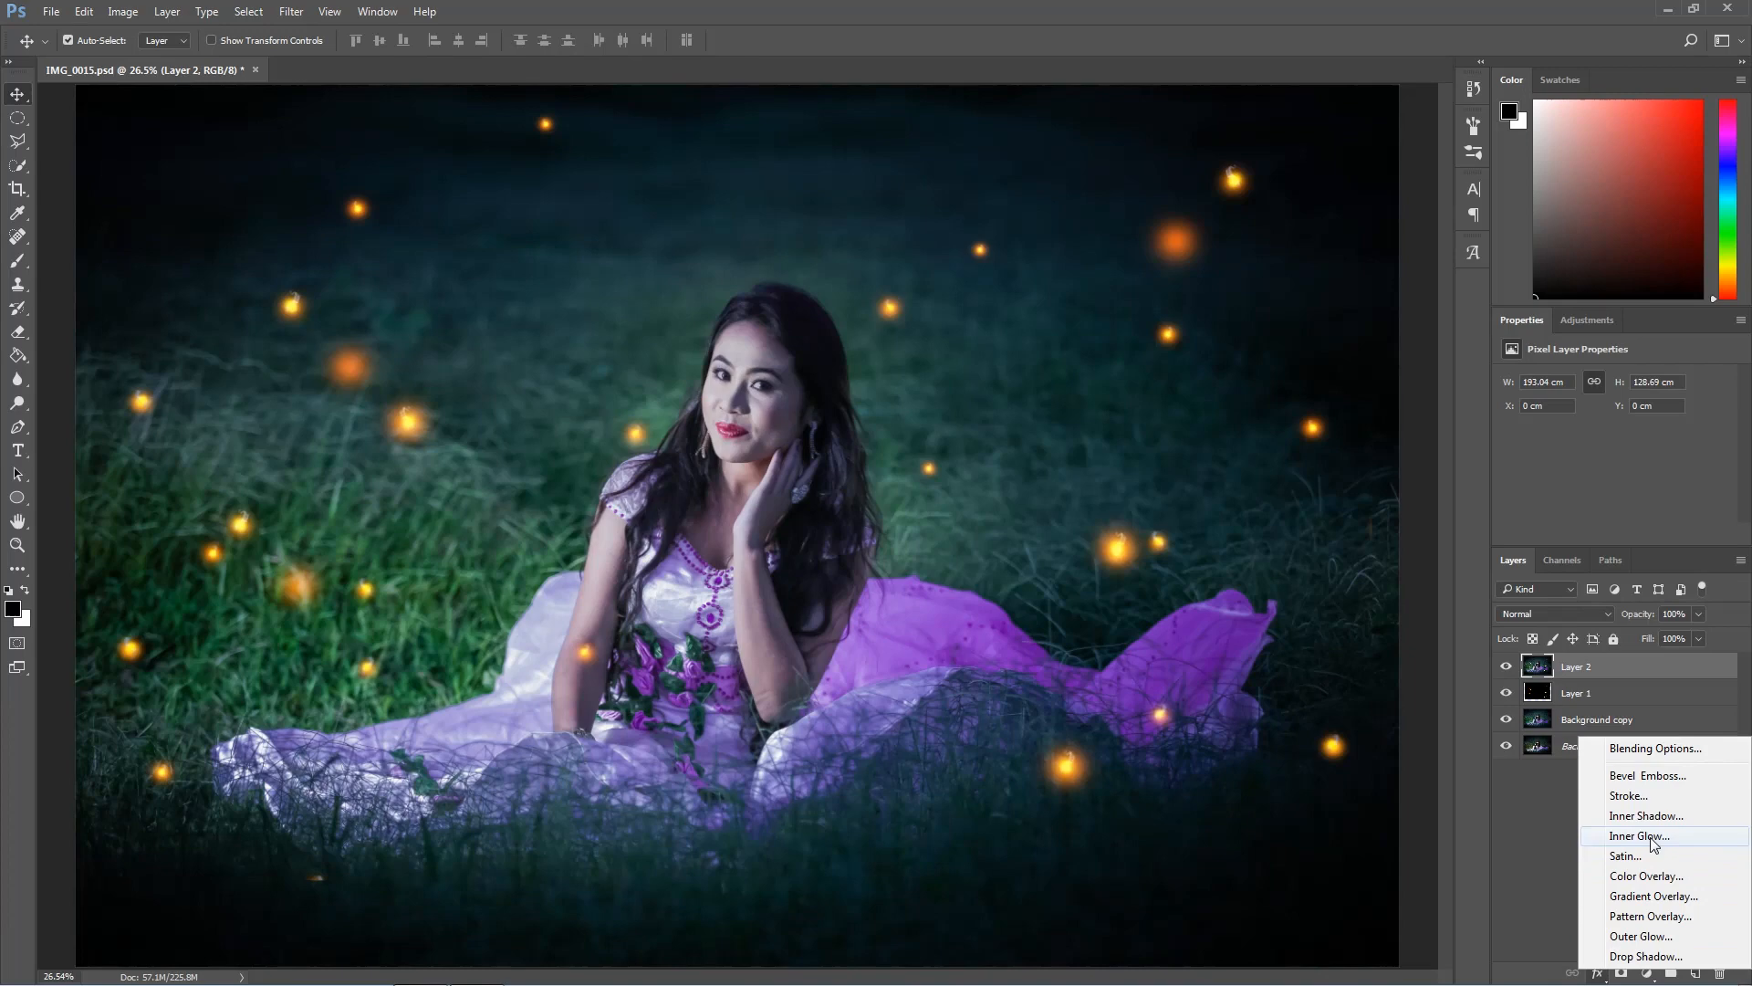
{"action": "left_click", "coordinate": [1632, 797]}
{"action": "left_click", "coordinate": [1265, 345]}
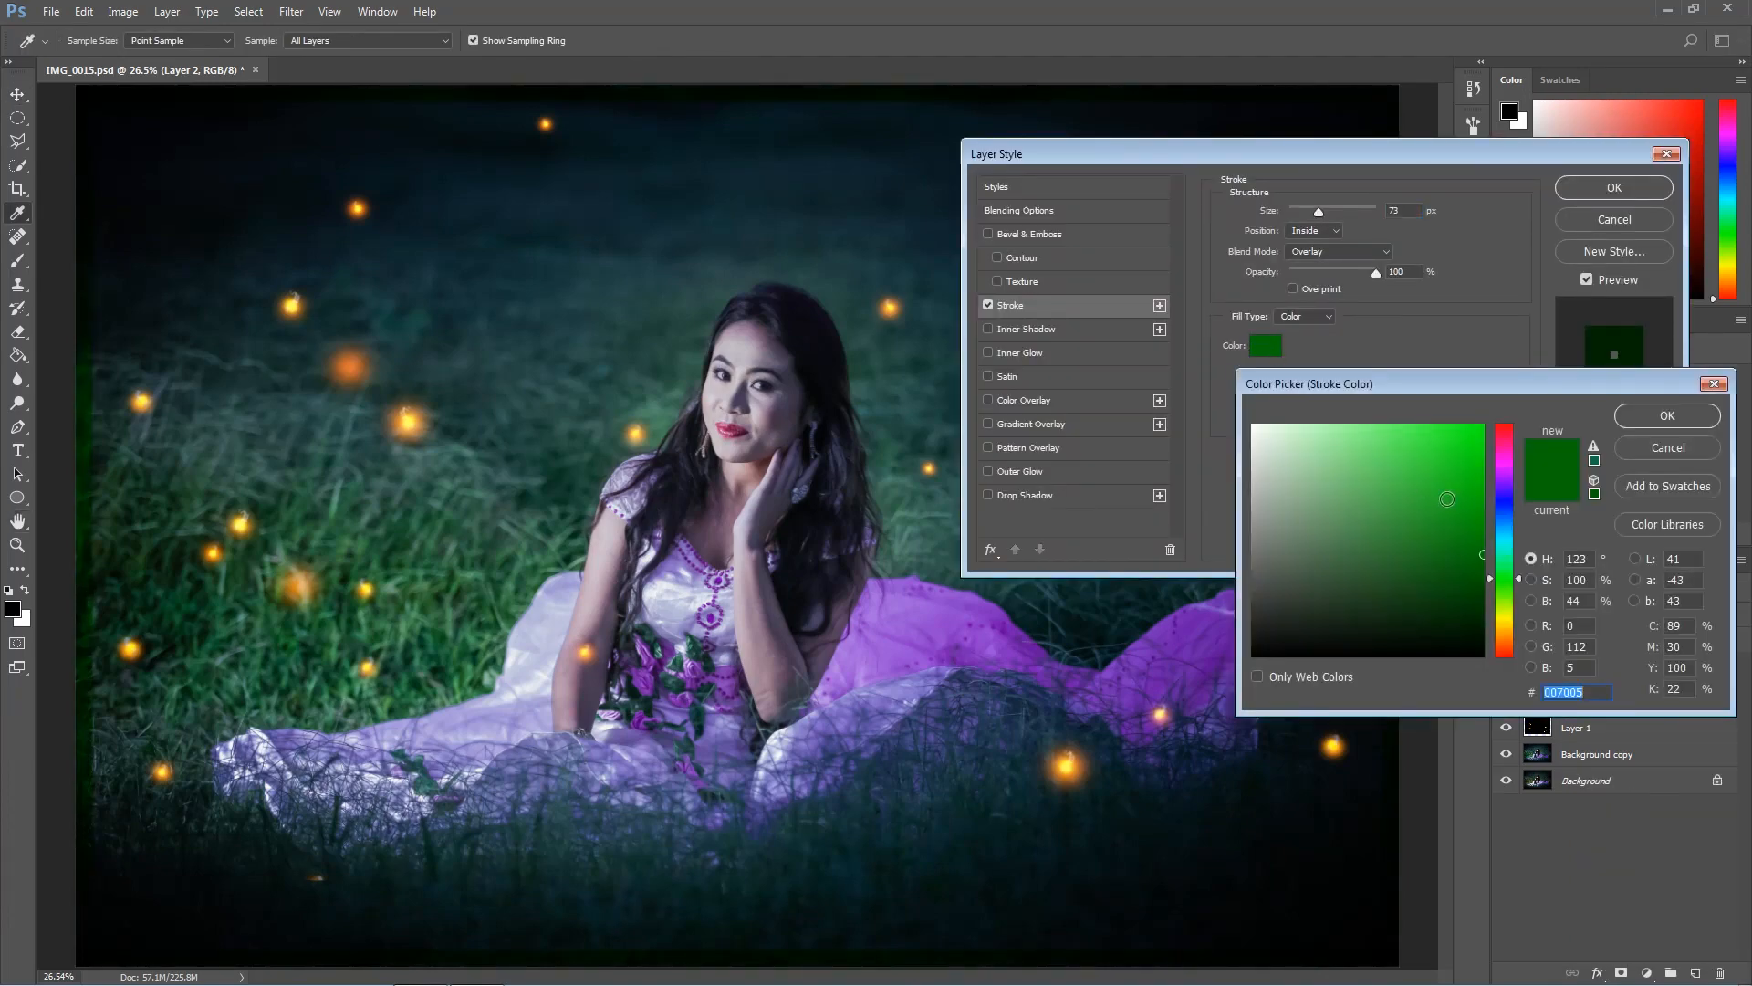
{"action": "left_click", "coordinate": [1464, 457]}
{"action": "left_click", "coordinate": [1667, 415]}
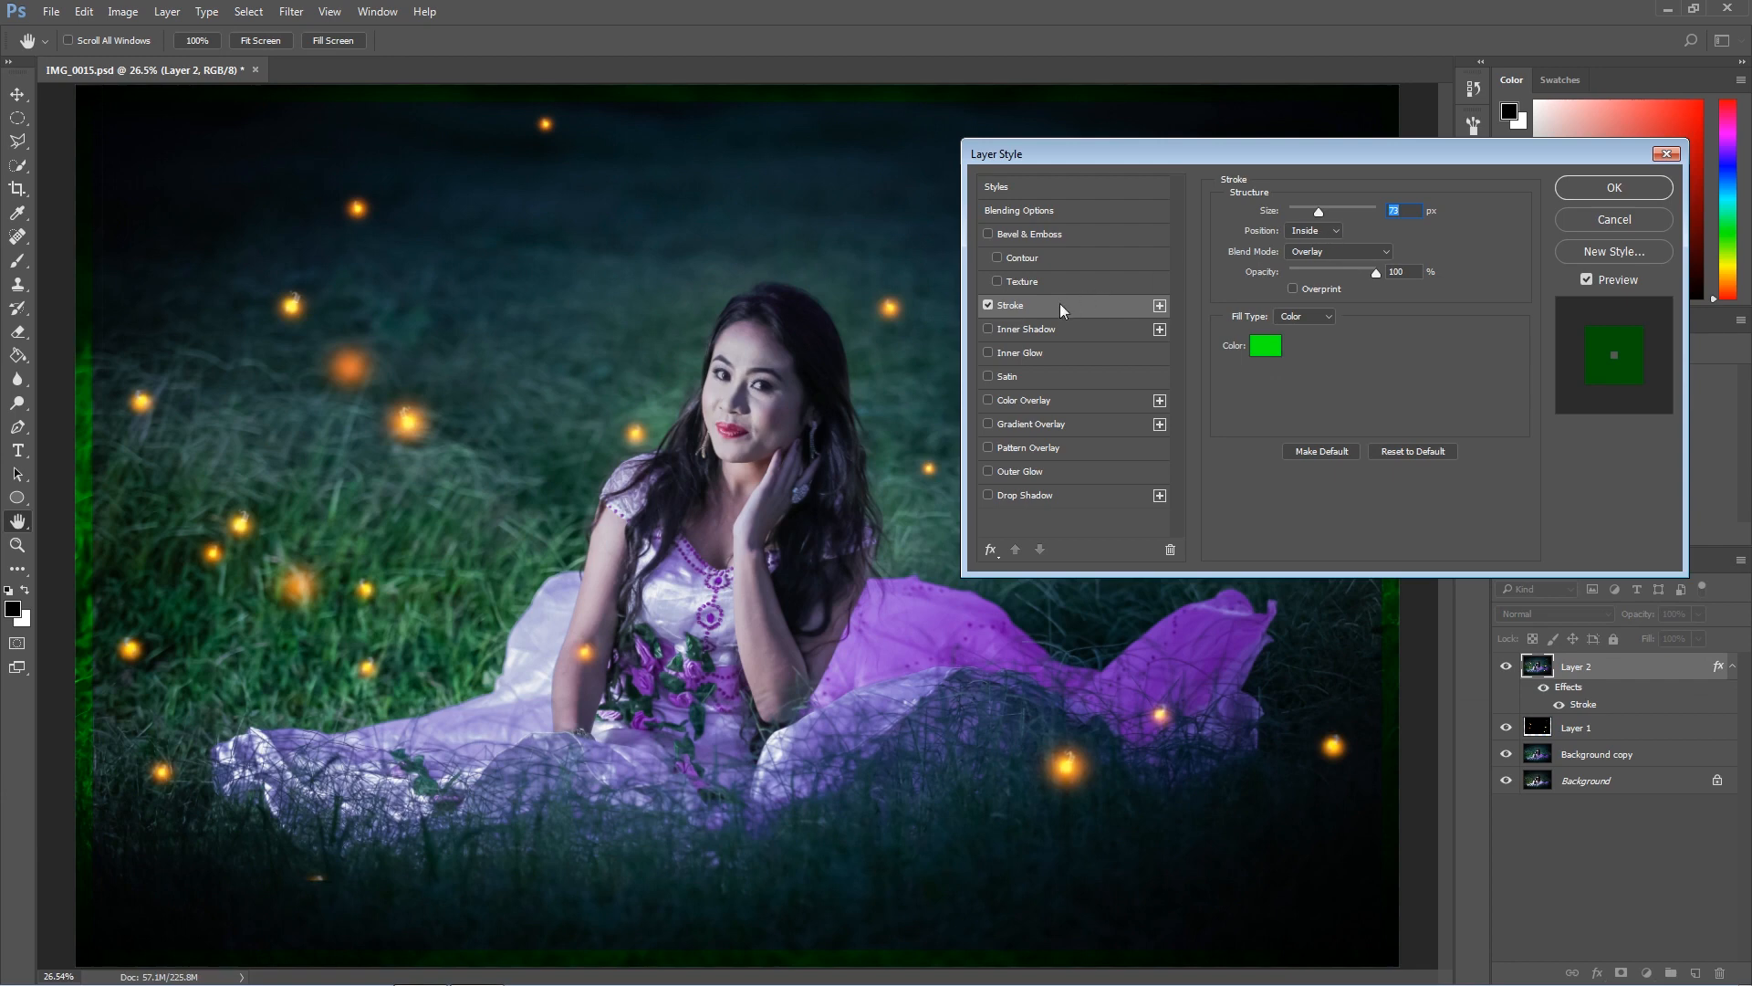
Preview the green stroke in Normal blend mode, set it back to Overlay, and apply the layer style
{"action": "left_click", "coordinate": [1323, 250]}
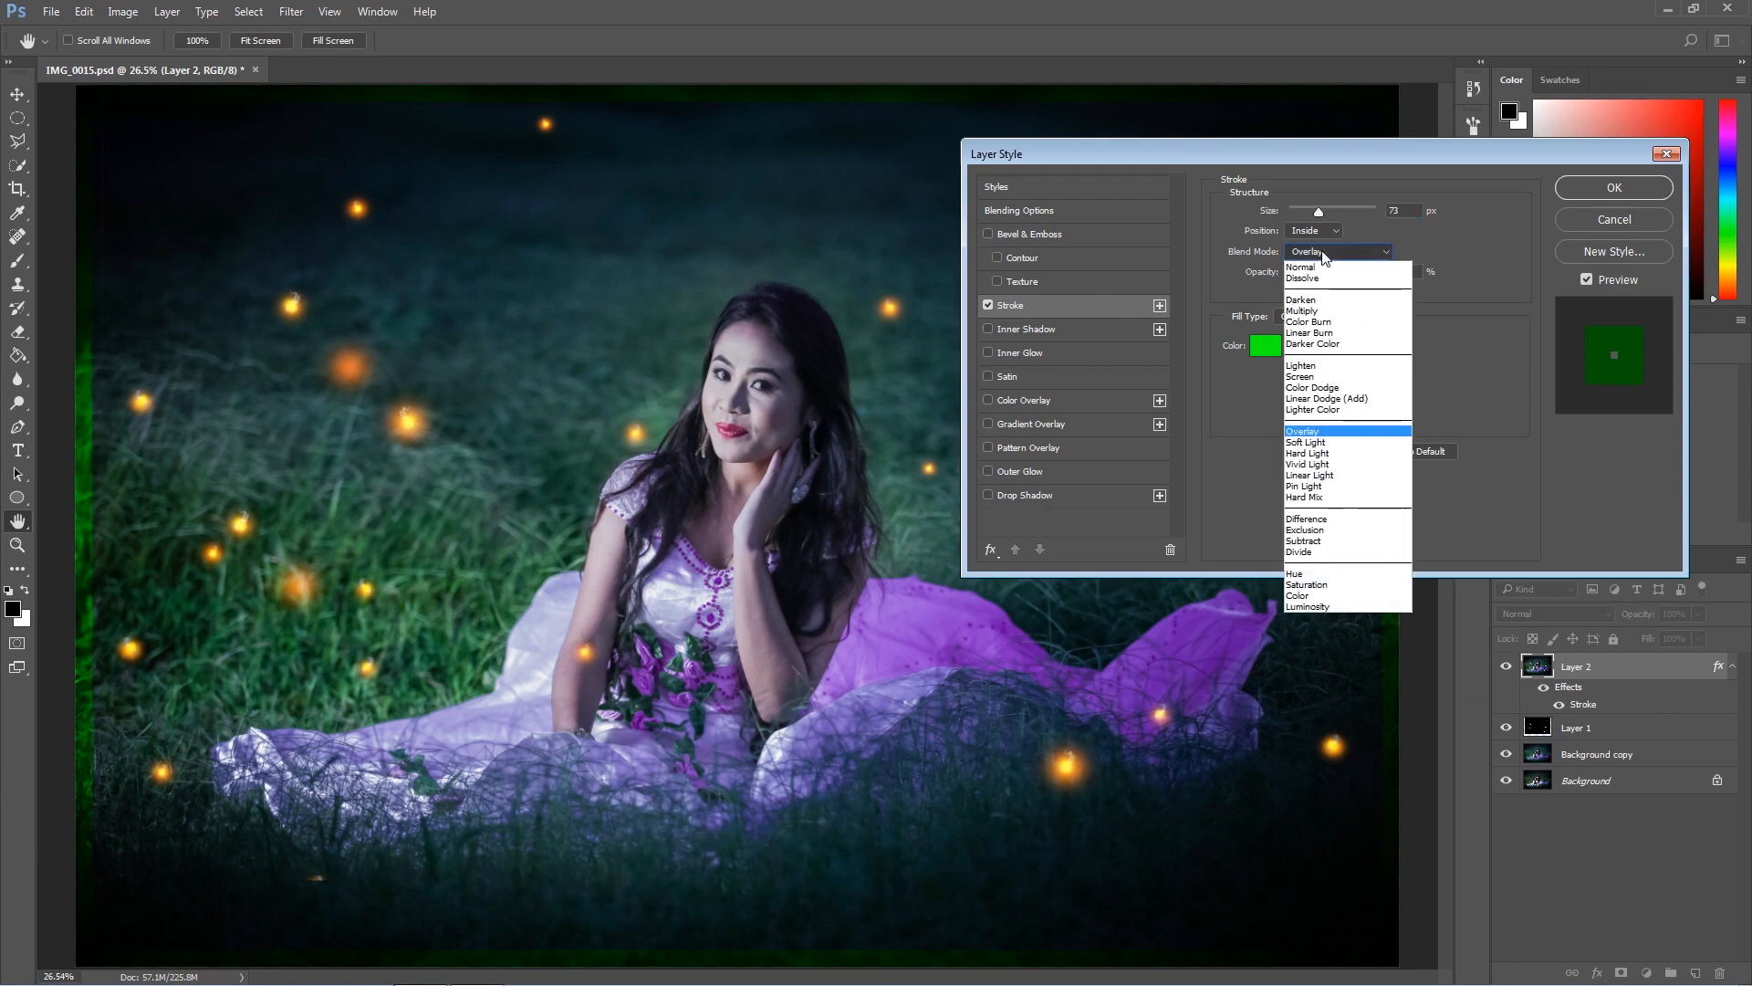
{"action": "left_click", "coordinate": [1324, 260]}
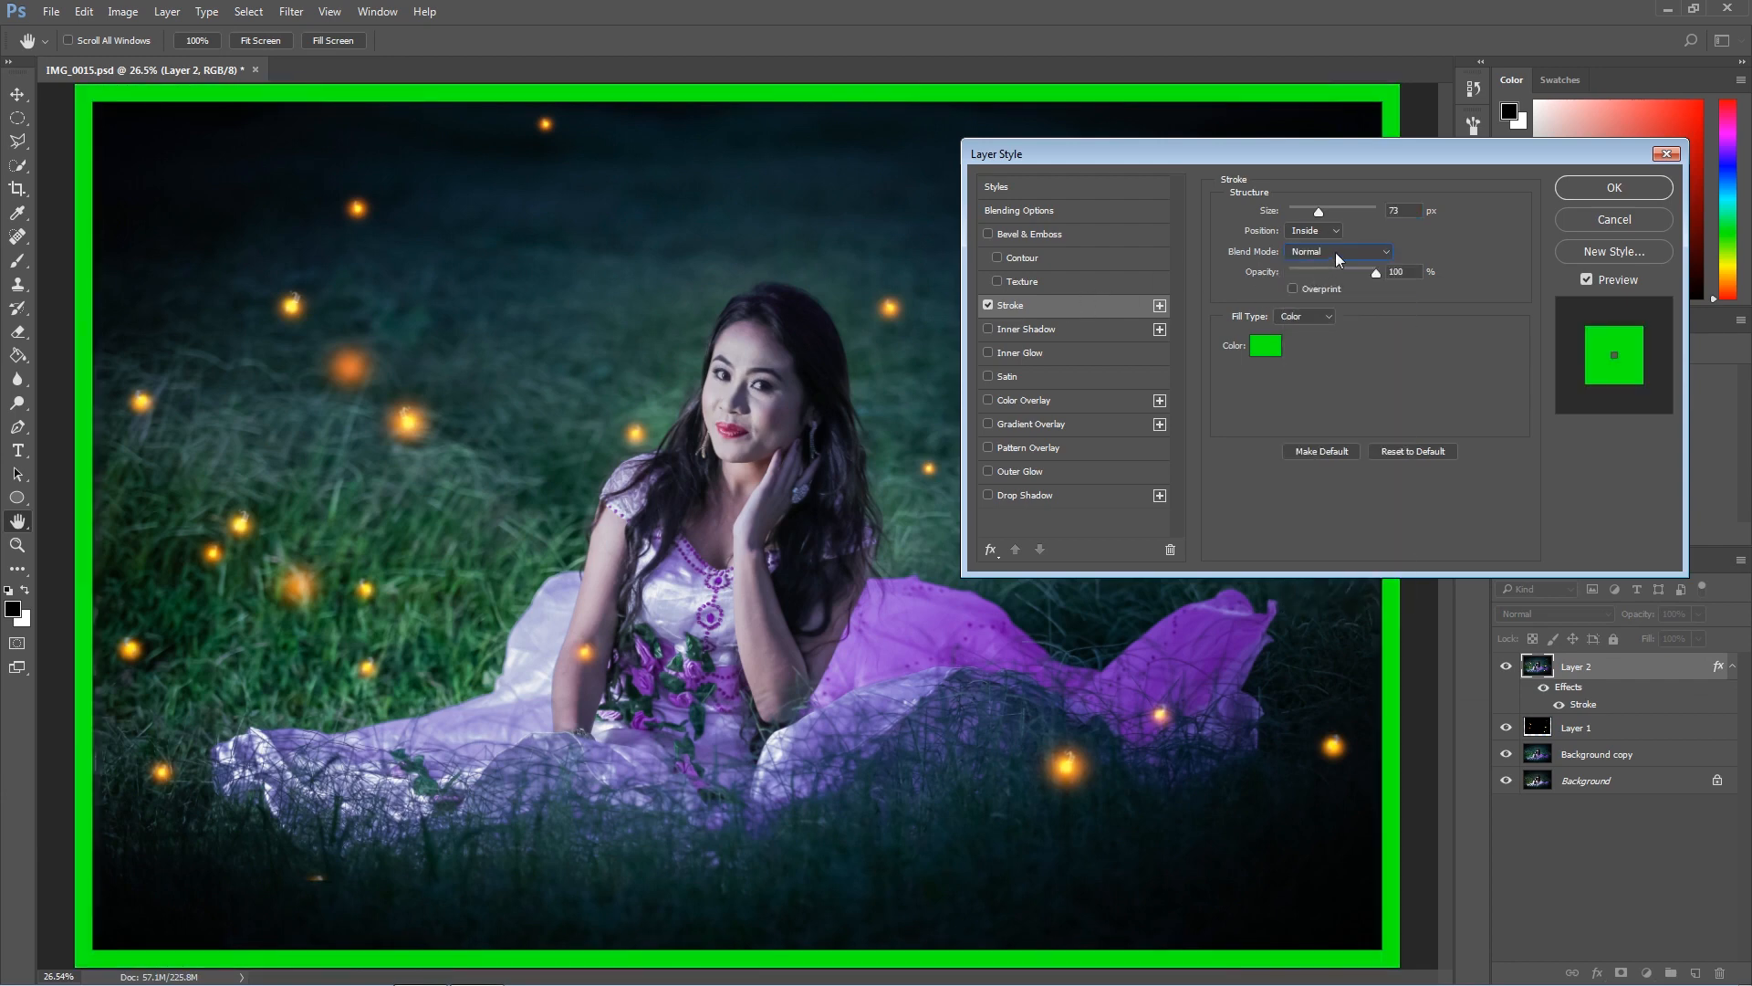
{"action": "left_click", "coordinate": [1334, 252]}
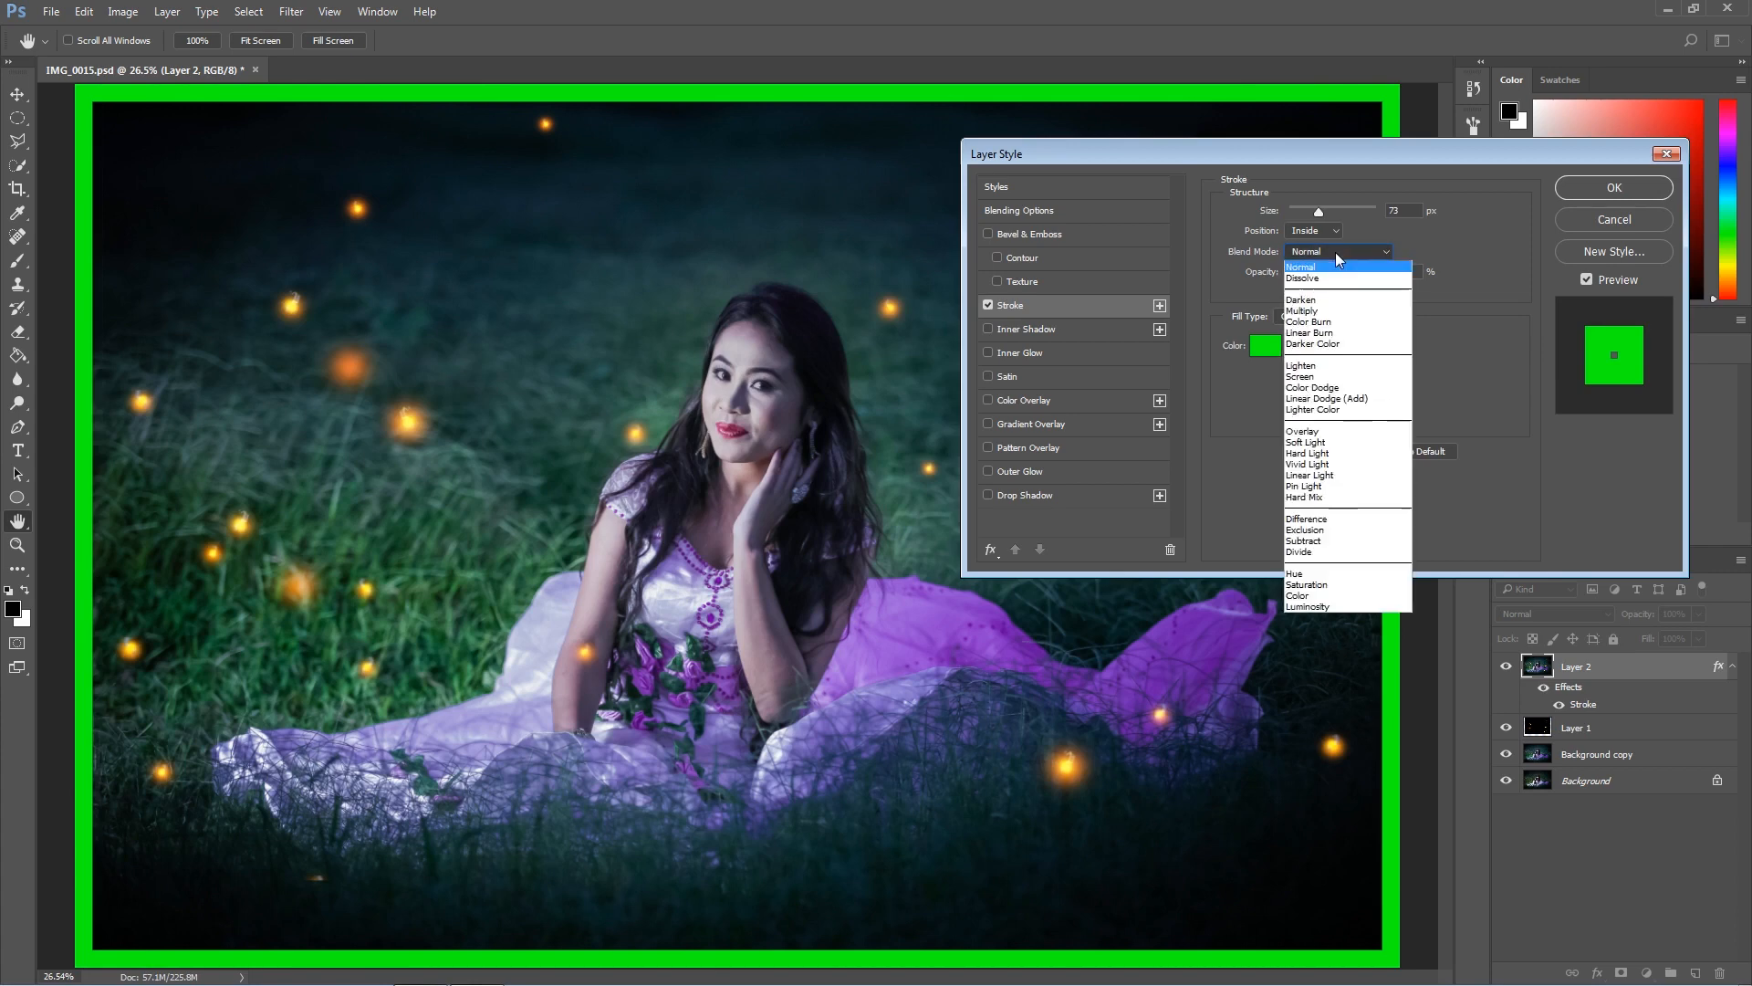
{"action": "left_click", "coordinate": [1304, 431]}
{"action": "key", "text": "Return"}
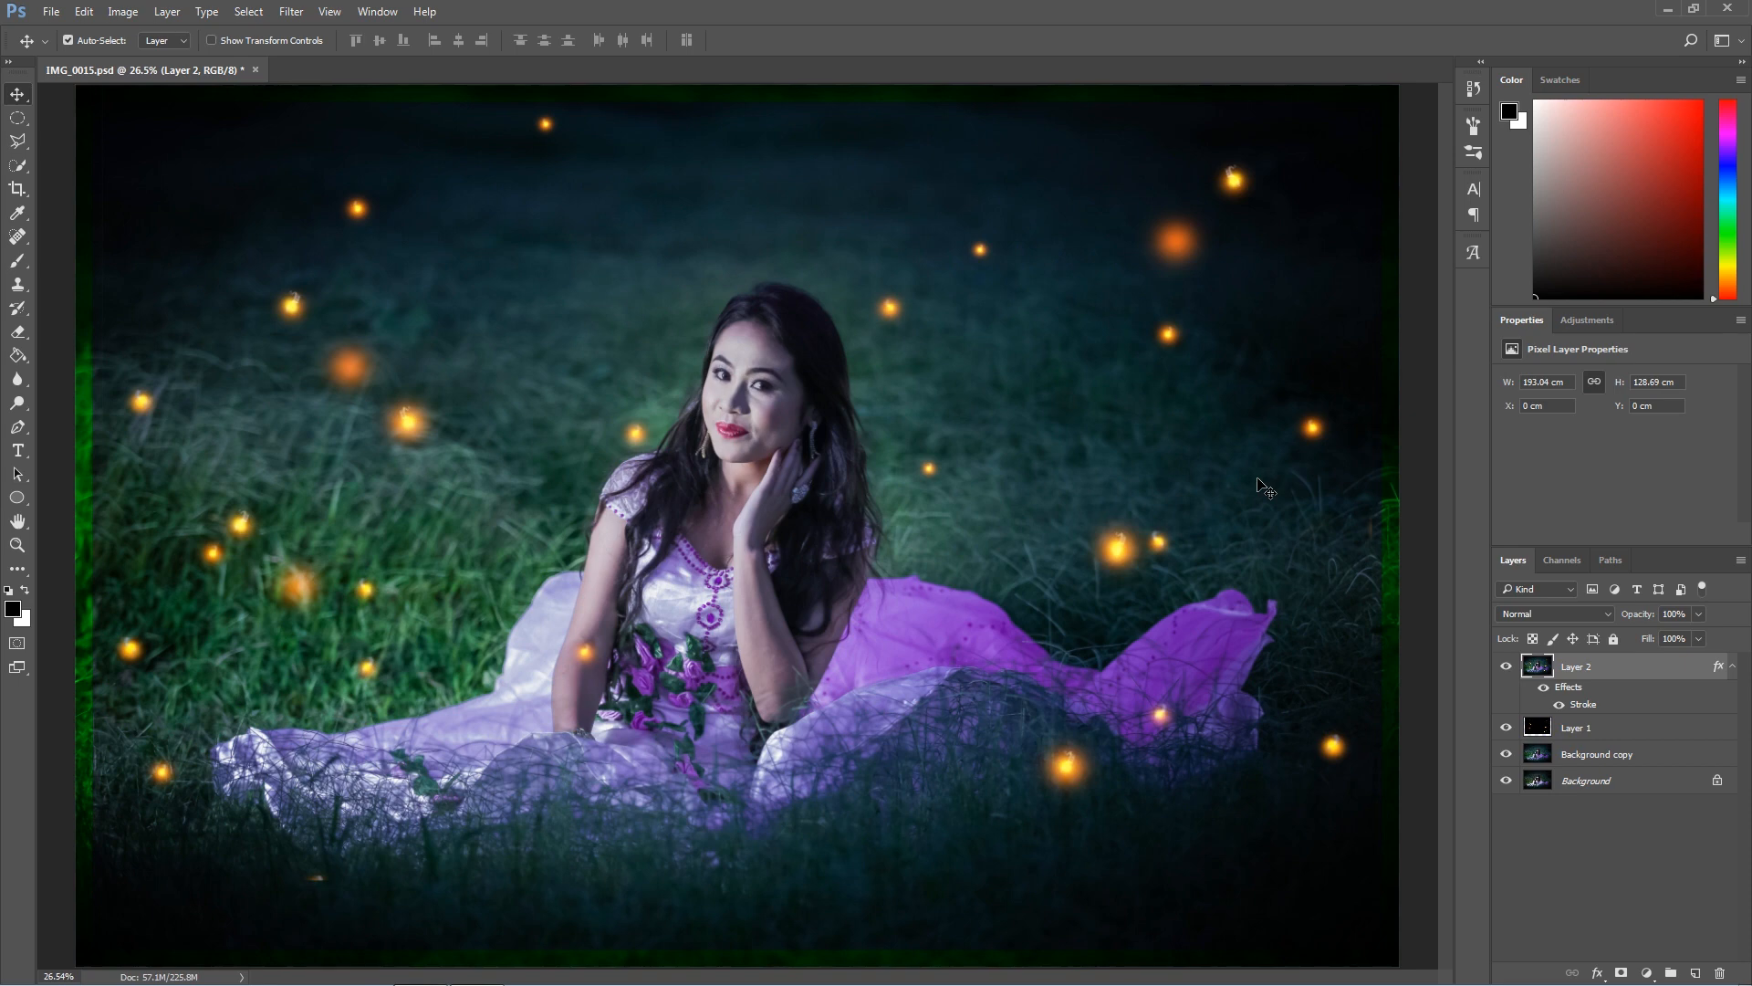
View the finished image in full screen mode to examine the lights and the border
{"action": "key", "text": "f"}
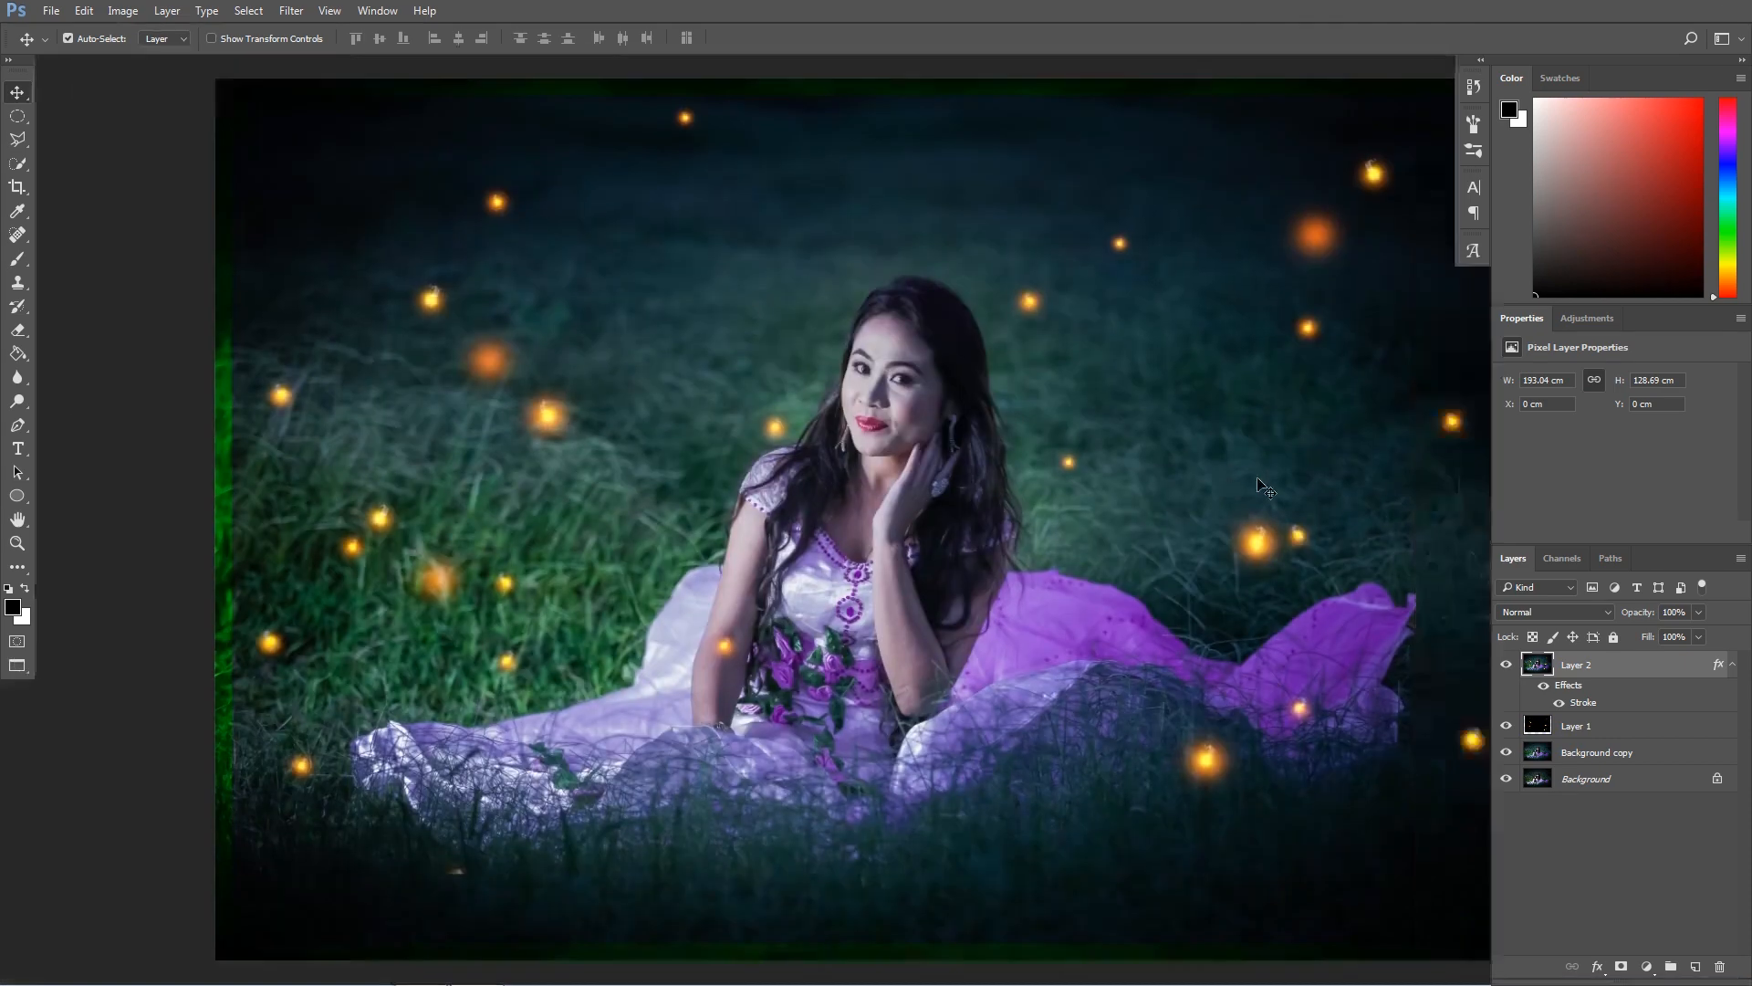
{"action": "key", "text": "f"}
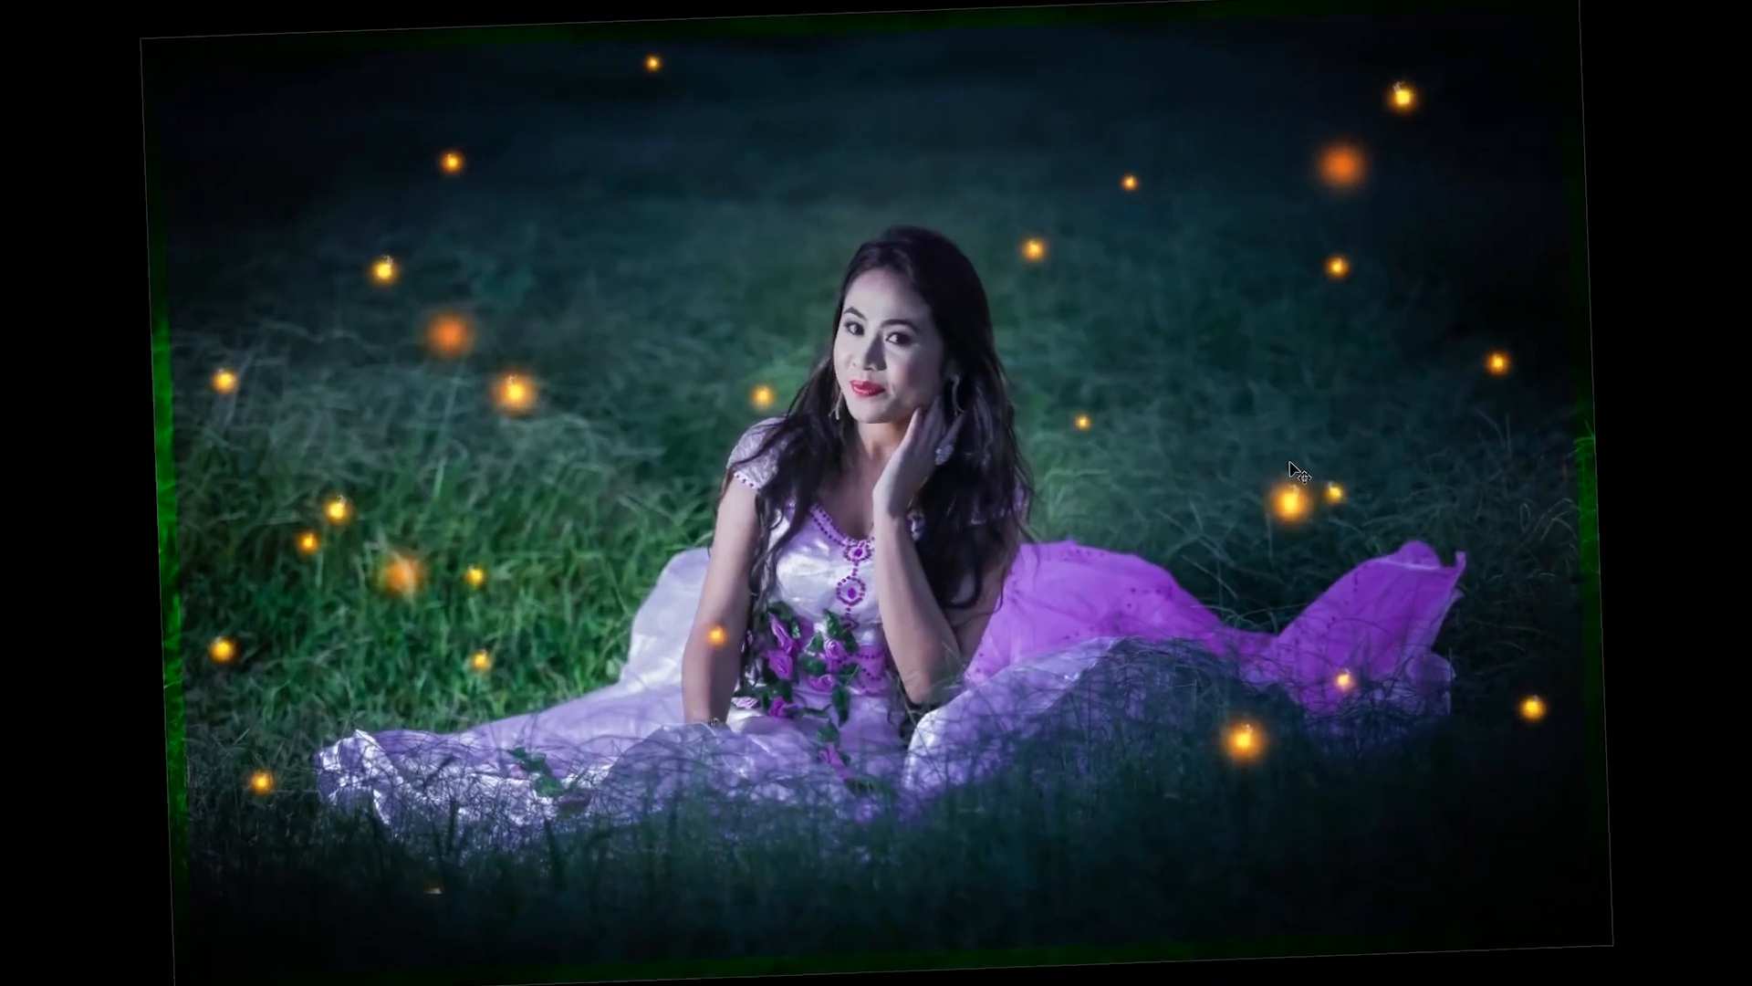